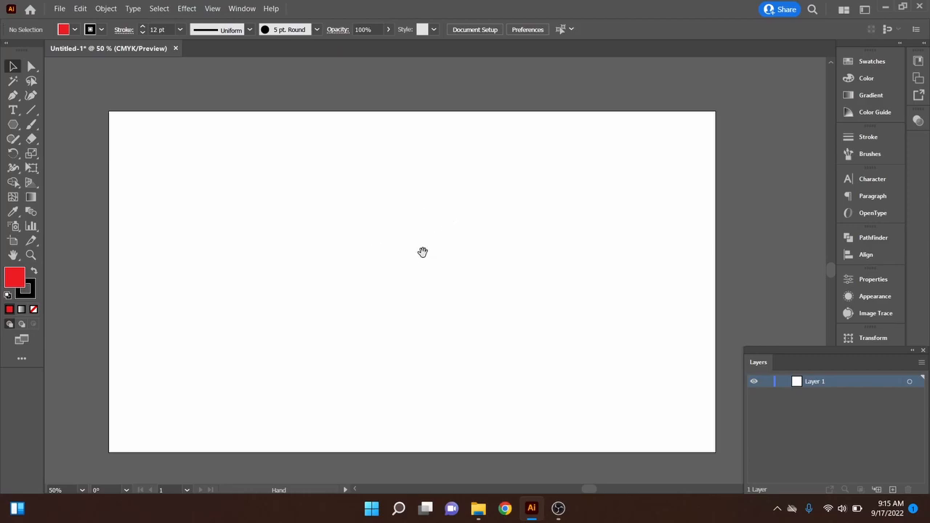
pyautogui.moveTo(389, 231); pyautogui.dragTo(410, 216)
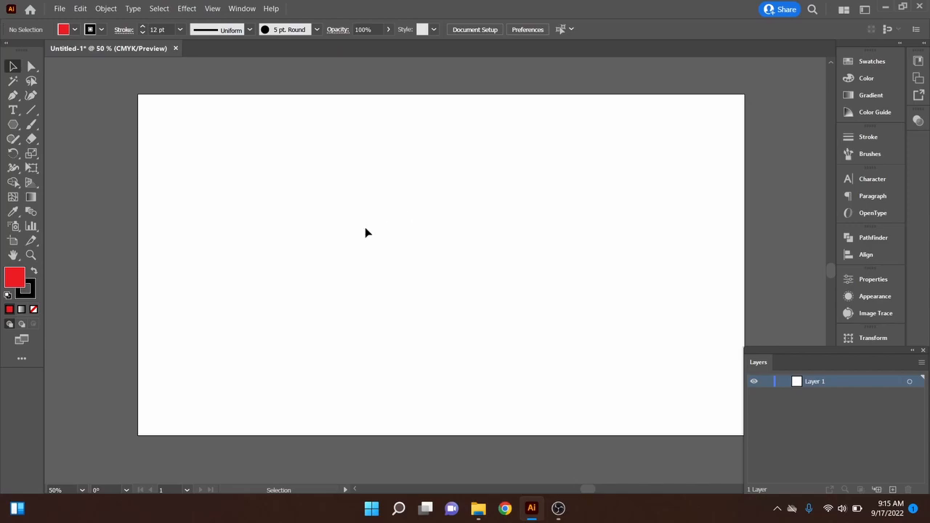
pyautogui.hotkey('ctrl', '1')
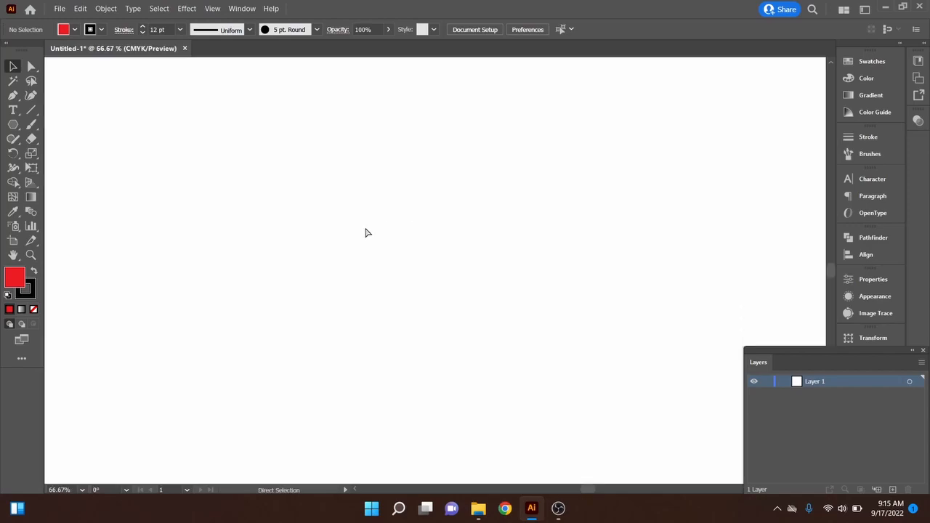
pyautogui.hotkey('ctrl', '-')
pyautogui.hotkey('ctrl', '-')
pyautogui.hotkey('ctrl', '-')
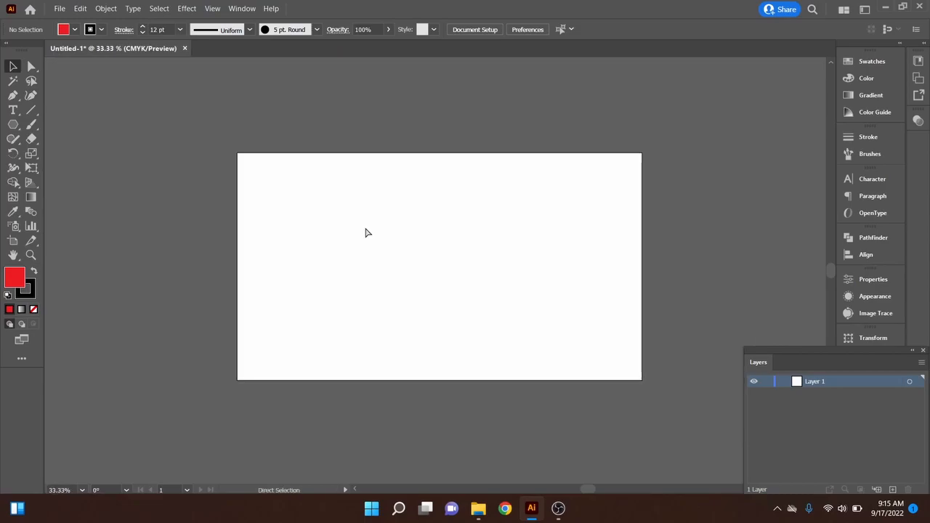
pyautogui.hotkey('ctrl', '0')
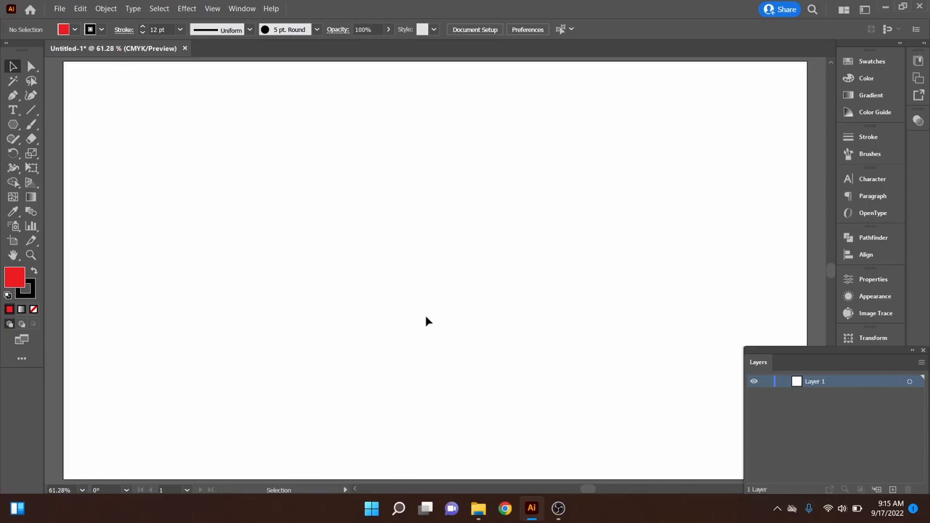
# Draw an open Pen path with a straight rising segment and an arched curve, then angle the curve's end handle outward
pyautogui.press('p')
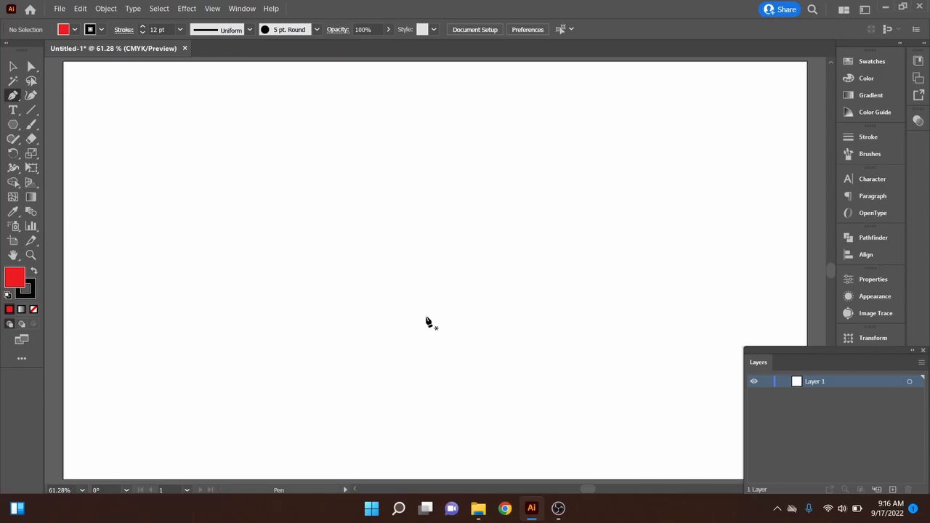
pyautogui.click(111, 311)
pyautogui.click(296, 137)
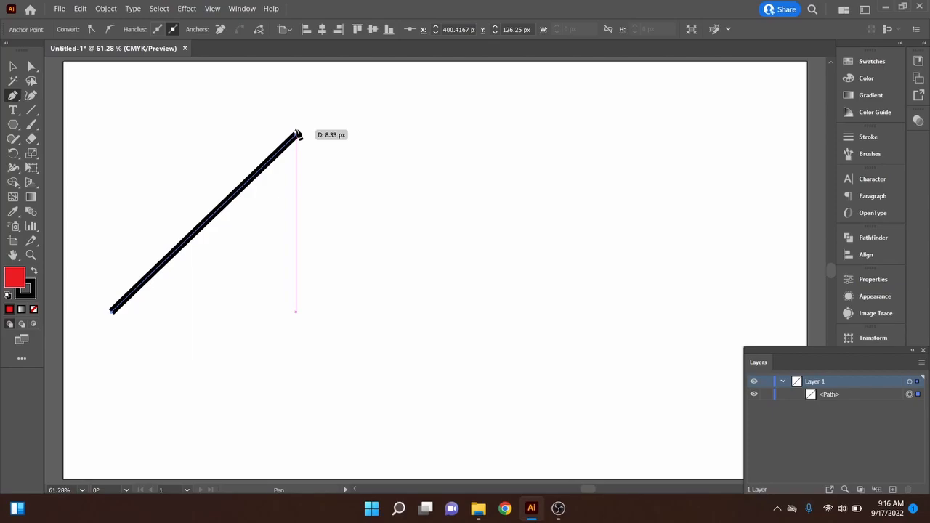
pyautogui.moveTo(492, 198)
pyautogui.mouseDown()
pyautogui.moveTo(491, 237)
pyautogui.moveTo(523, 275)
pyautogui.moveTo(522, 306)
pyautogui.moveTo(610, 237)
pyautogui.moveTo(479, 321)
pyautogui.moveTo(502, 345)
pyautogui.moveTo(527, 314)
pyautogui.mouseUp()
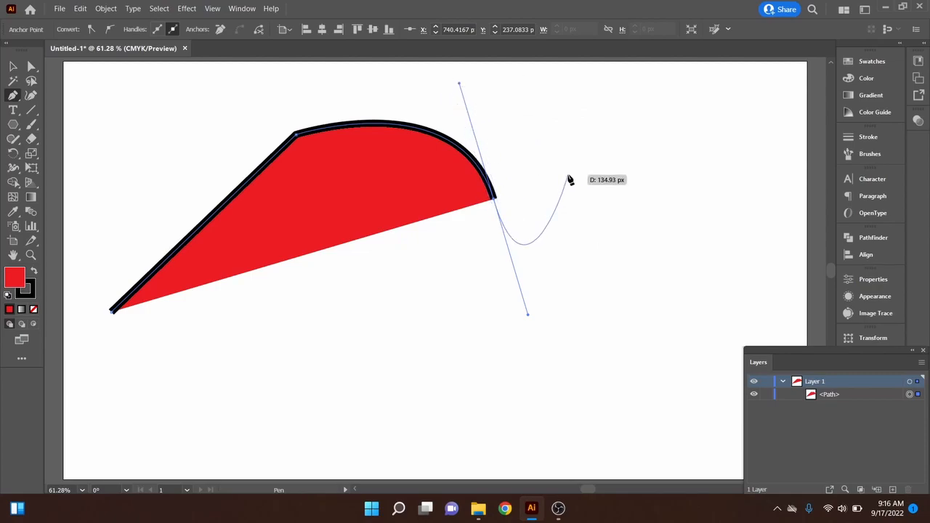
pyautogui.press('a')
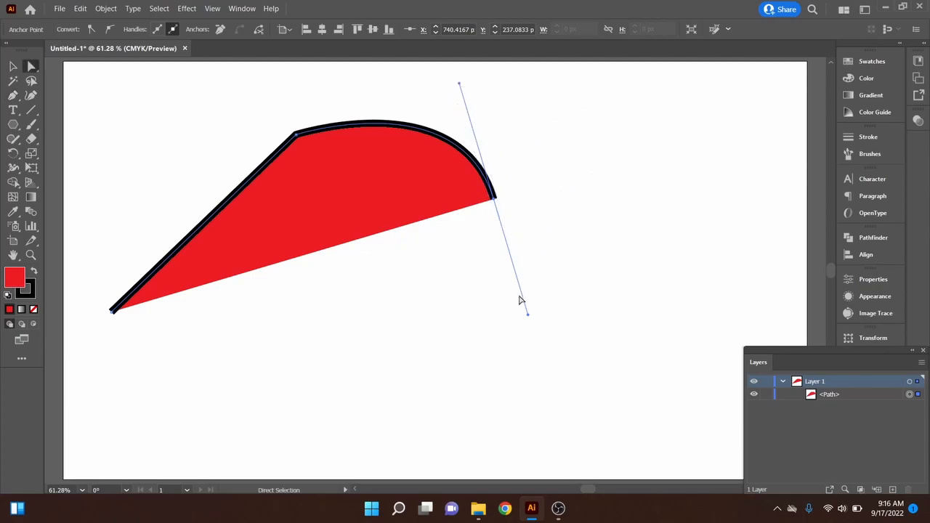
pyautogui.moveTo(528, 316); pyautogui.dragTo(569, 346)
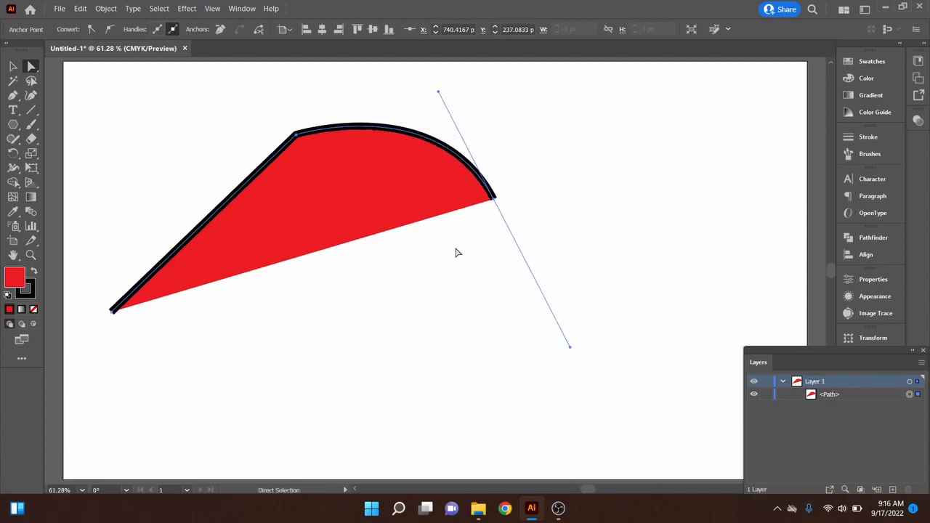
# Move the red path's corner anchor down-left to about X 315 px, Y 175 px and round that corner
pyautogui.click(295, 137)
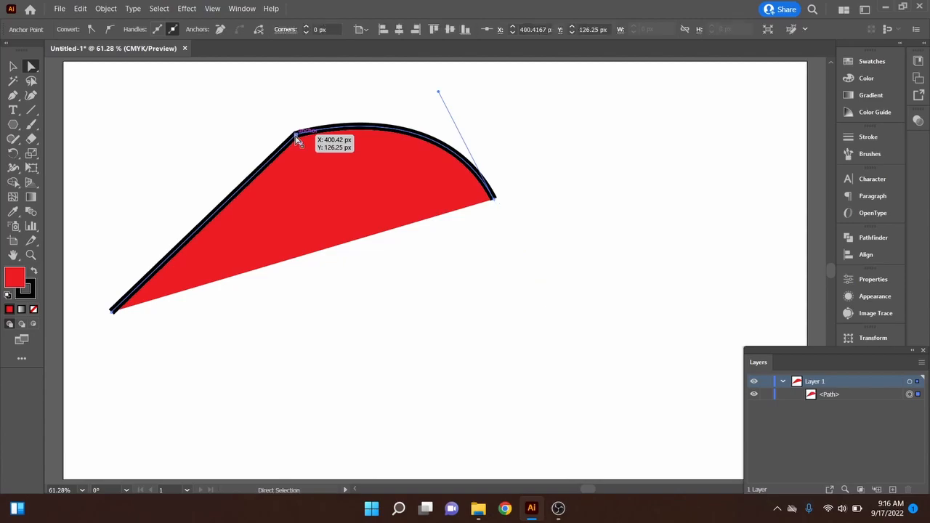
pyautogui.moveTo(295, 137); pyautogui.dragTo(245, 163)
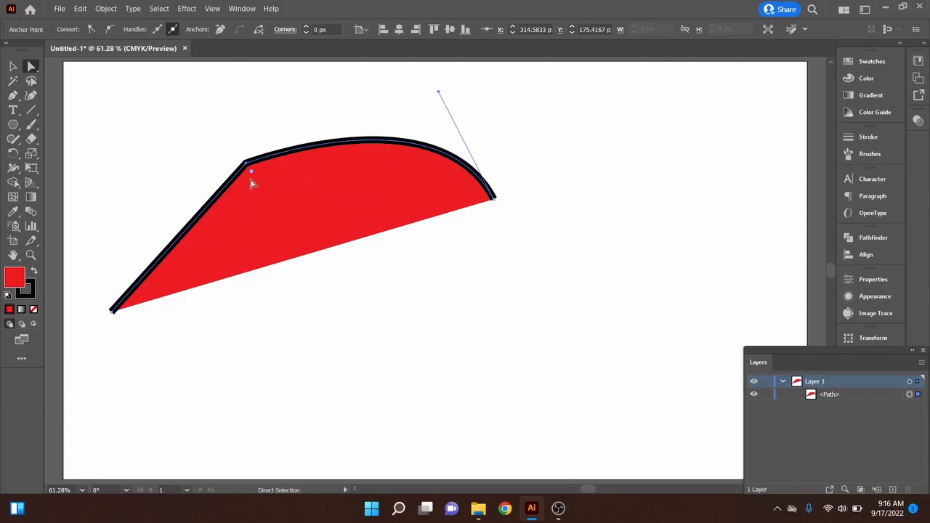
pyautogui.moveTo(251, 174); pyautogui.dragTo(318, 273)
pyautogui.click(415, 286)
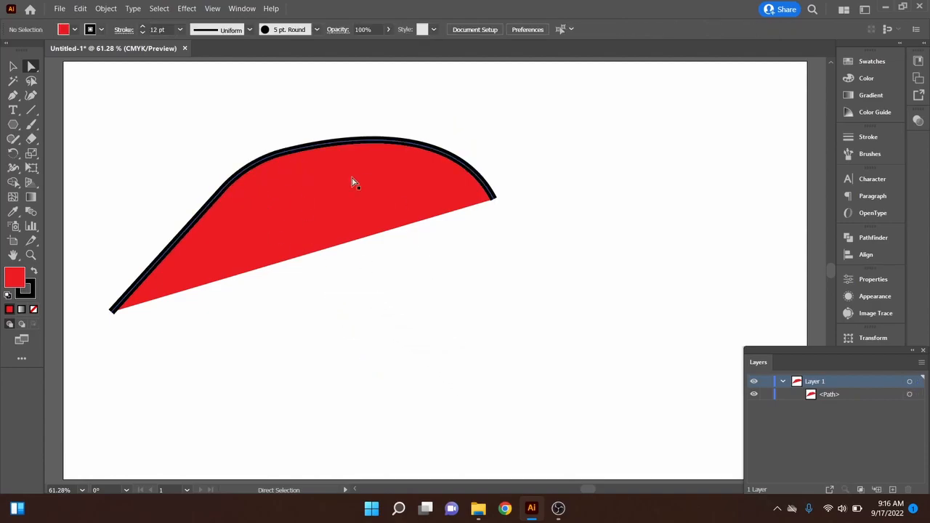
# Paint a freehand wavy Paintbrush stroke beside the red shape, with no fill and the default black stroke
pyautogui.moveTo(459, 298); pyautogui.dragTo(425, 287)
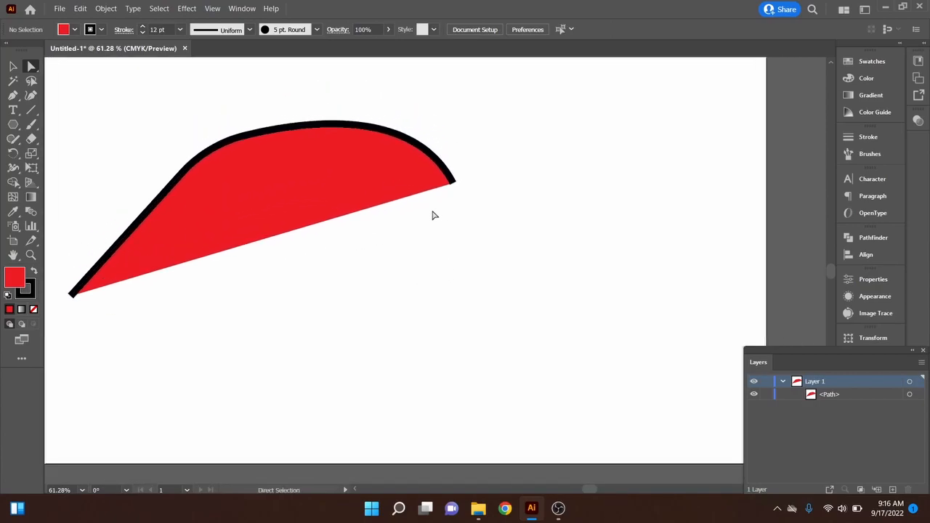
pyautogui.press('b')
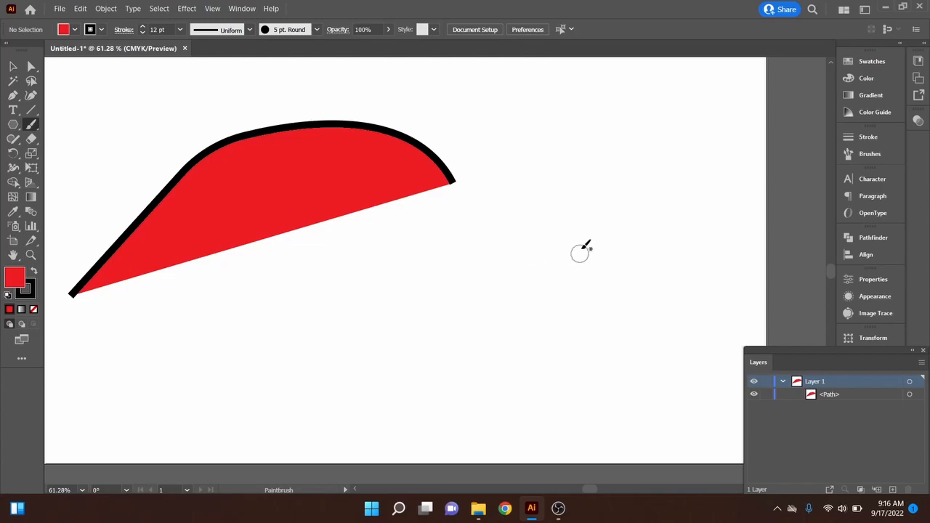
pyautogui.press('d')
pyautogui.press('/')
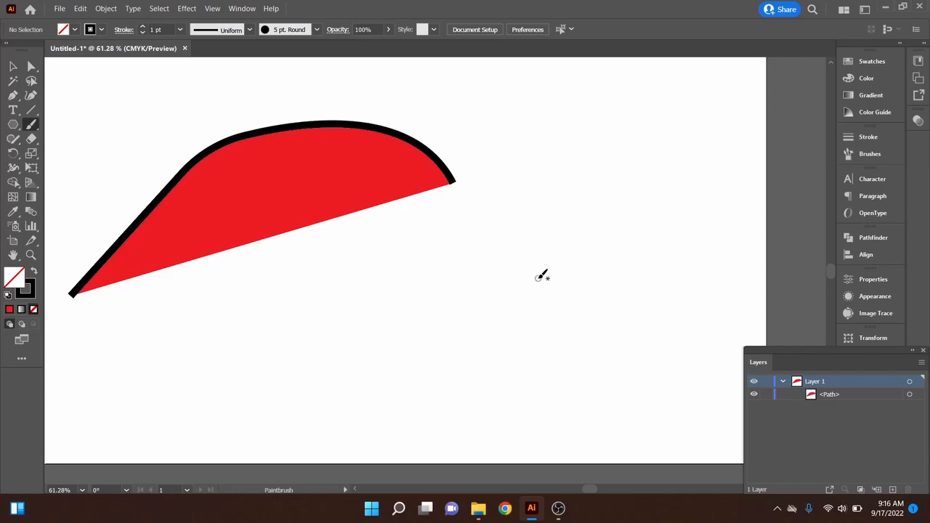
pyautogui.moveTo(378, 322)
pyautogui.mouseDown()
pyautogui.moveTo(441, 363)
pyautogui.moveTo(484, 334)
pyautogui.moveTo(511, 296)
pyautogui.moveTo(549, 348)
pyautogui.moveTo(596, 372)
pyautogui.moveTo(662, 310)
pyautogui.moveTo(633, 227)
pyautogui.moveTo(558, 197)
pyautogui.moveTo(618, 120)
pyautogui.moveTo(550, 92)
pyautogui.mouseUp()
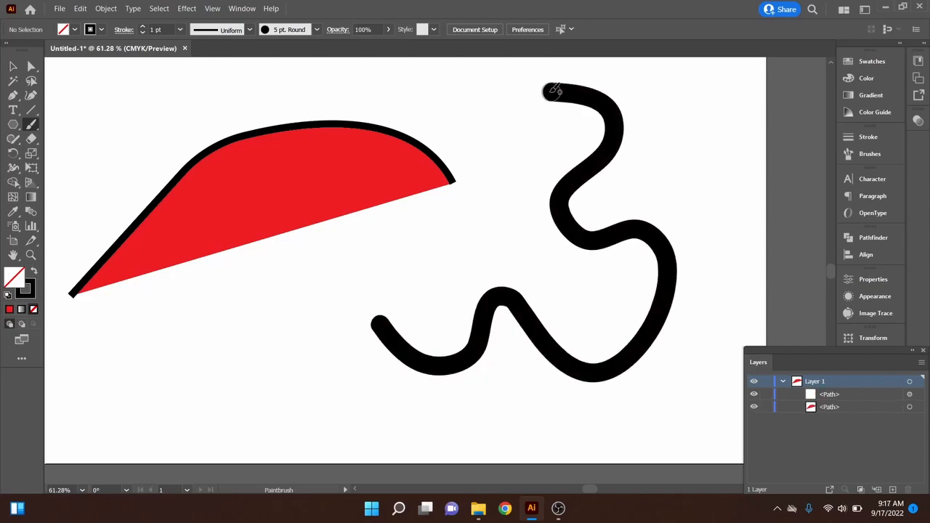
# Pull the anchor point at the brush stroke's upper inward bend outward to the left, then deselect the path
pyautogui.press('a')
pyautogui.click(564, 191)
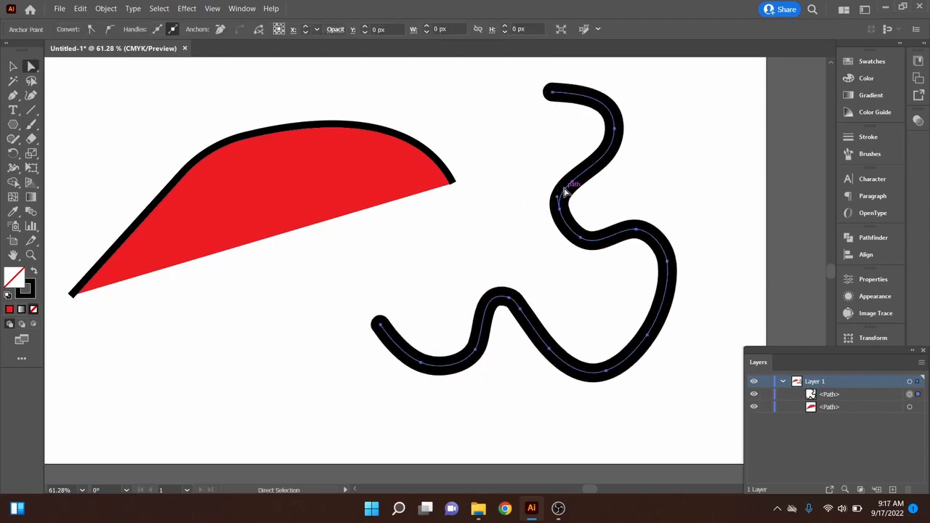
pyautogui.click(581, 188)
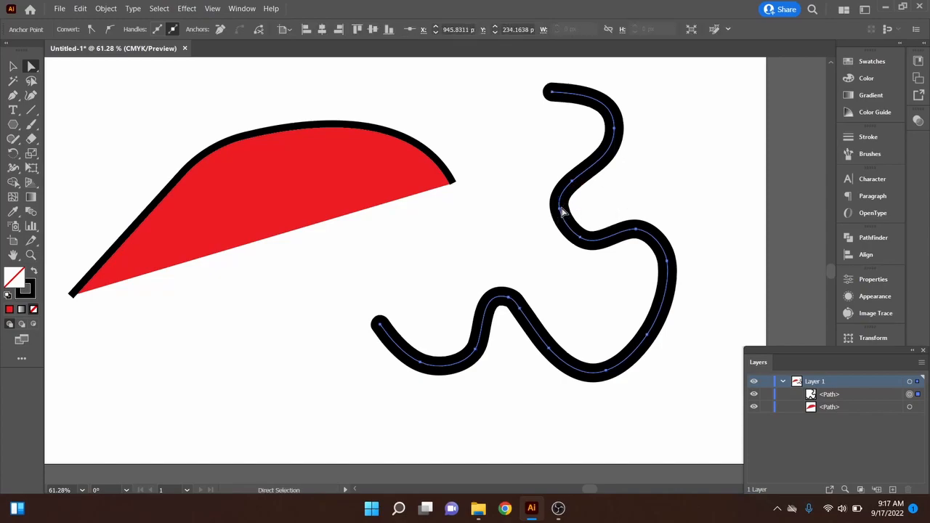
pyautogui.moveTo(560, 209); pyautogui.dragTo(541, 211)
pyautogui.click(526, 244)
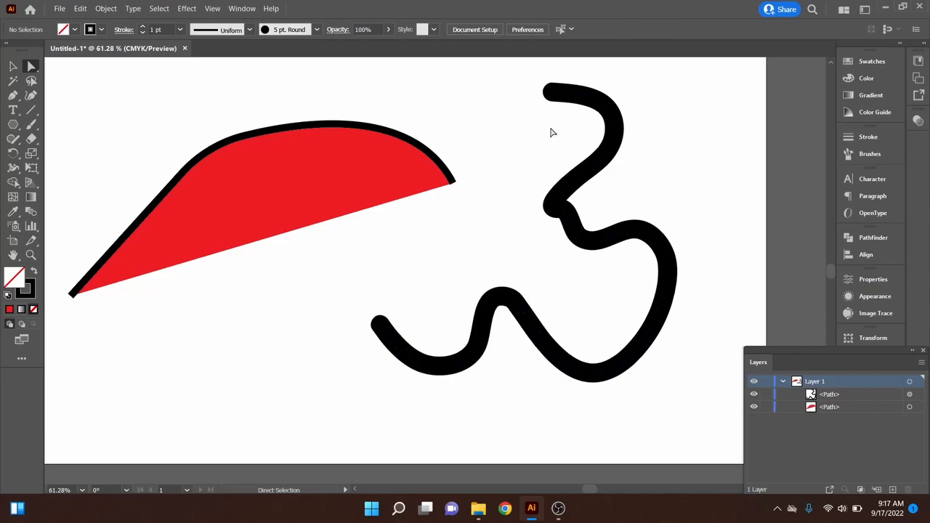
# Select both the red shape and the wavy brush stroke and delete them from the artboard
pyautogui.press('v')
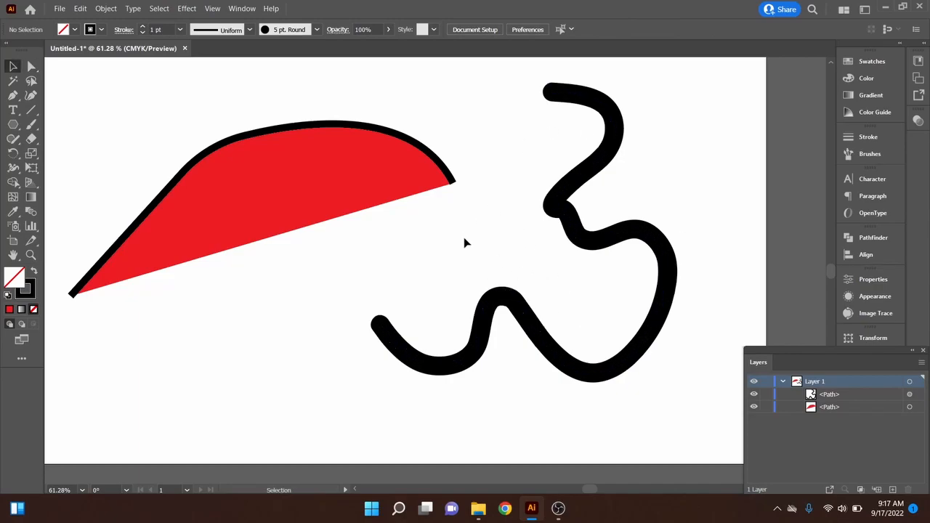
pyautogui.press('a')
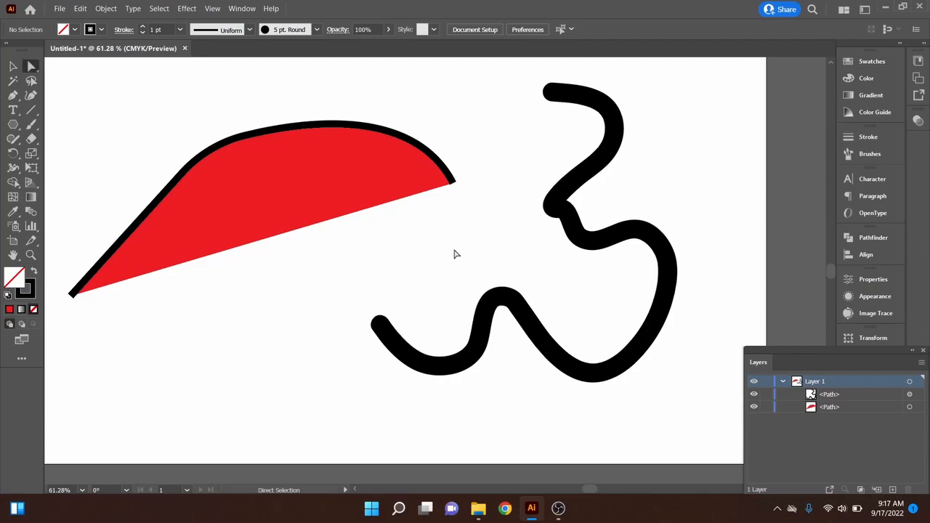
pyautogui.press('v')
pyautogui.moveTo(500, 291)
pyautogui.mouseDown()
pyautogui.moveTo(522, 294)
pyautogui.moveTo(530, 255)
pyautogui.moveTo(501, 318)
pyautogui.moveTo(535, 268)
pyautogui.moveTo(473, 332)
pyautogui.moveTo(527, 338)
pyautogui.moveTo(479, 318)
pyautogui.mouseUp()
pyautogui.click(494, 272)
pyautogui.moveTo(606, 215)
pyautogui.mouseDown()
pyautogui.moveTo(506, 183)
pyautogui.moveTo(324, 150)
pyautogui.mouseUp()
pyautogui.press('Delete')
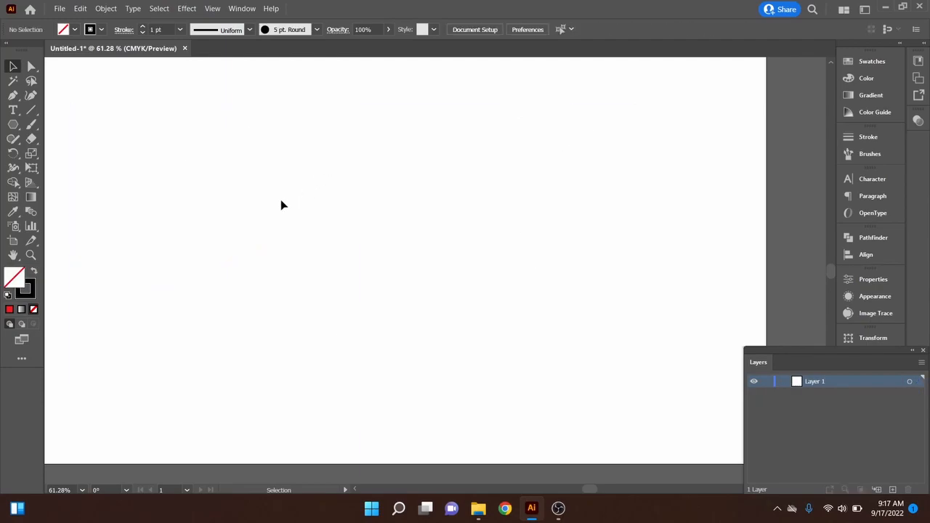
# Draw an unfilled circle from its center on the lower left of the artboard and deselect it
pyautogui.press('l')
pyautogui.moveTo(259, 310); pyautogui.dragTo(361, 252)
pyautogui.press('v')
pyautogui.click(221, 271)
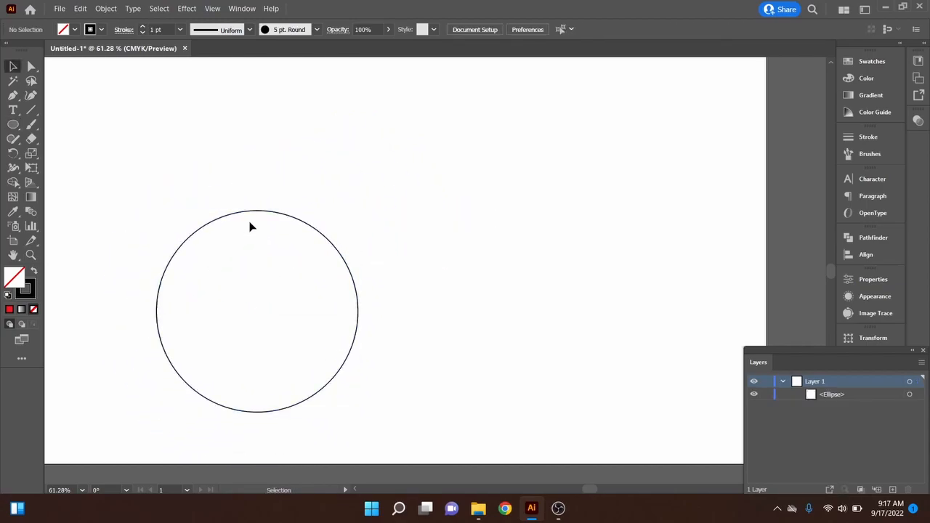
# Draw an unfilled square from its center above and to the right of the circle, and deselect it
pyautogui.press('m')
pyautogui.moveTo(375, 144); pyautogui.dragTo(436, 174)
pyautogui.press('v')
pyautogui.click(492, 211)
# Draw a polygon to the right of the circle, varying its number of sides and ending with a three-sided triangle
pyautogui.moveTo(502, 232); pyautogui.dragTo(454, 221)
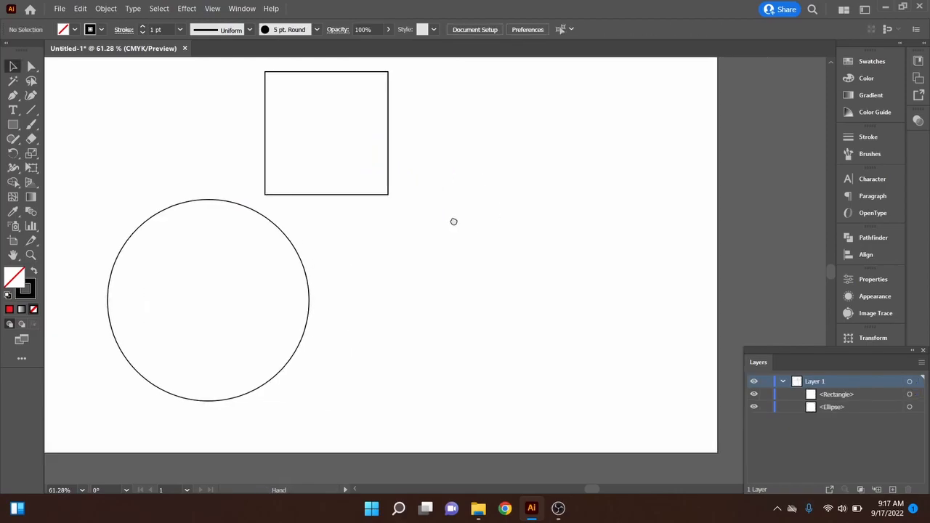
pyautogui.moveTo(13, 125); pyautogui.dragTo(80, 170)
pyautogui.moveTo(440, 235)
pyautogui.mouseDown()
pyautogui.moveTo(513, 252)
pyautogui.moveTo(498, 114)
pyautogui.moveTo(390, 144)
pyautogui.moveTo(399, 179)
pyautogui.moveTo(451, 195)
pyautogui.moveTo(458, 185)
pyautogui.moveTo(452, 177)
pyautogui.moveTo(370, 198)
pyautogui.moveTo(446, 204)
pyautogui.moveTo(390, 253)
pyautogui.moveTo(373, 234)
pyautogui.mouseUp()
pyautogui.press('Up')
pyautogui.press('Up')
pyautogui.press('Up')
pyautogui.press('Down')
pyautogui.press('Down')
pyautogui.press('Down')
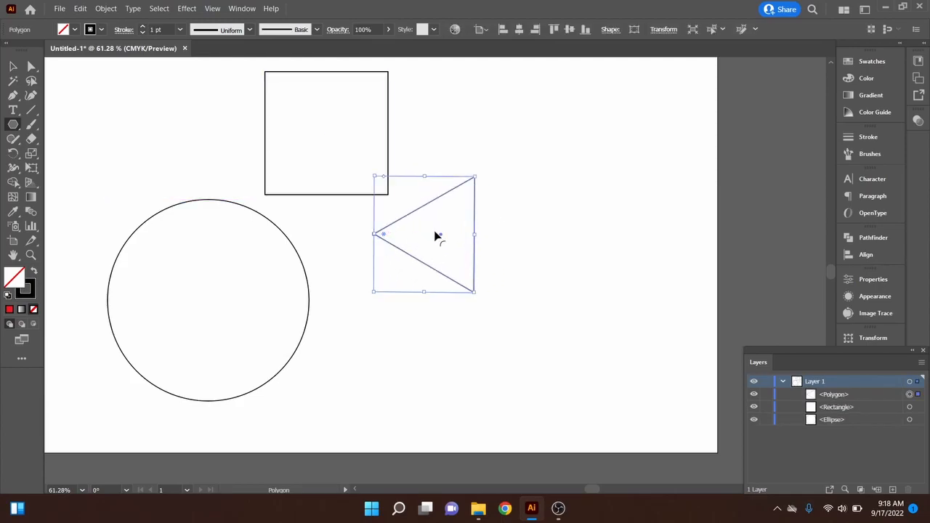
pyautogui.press('v')
pyautogui.click(526, 216)
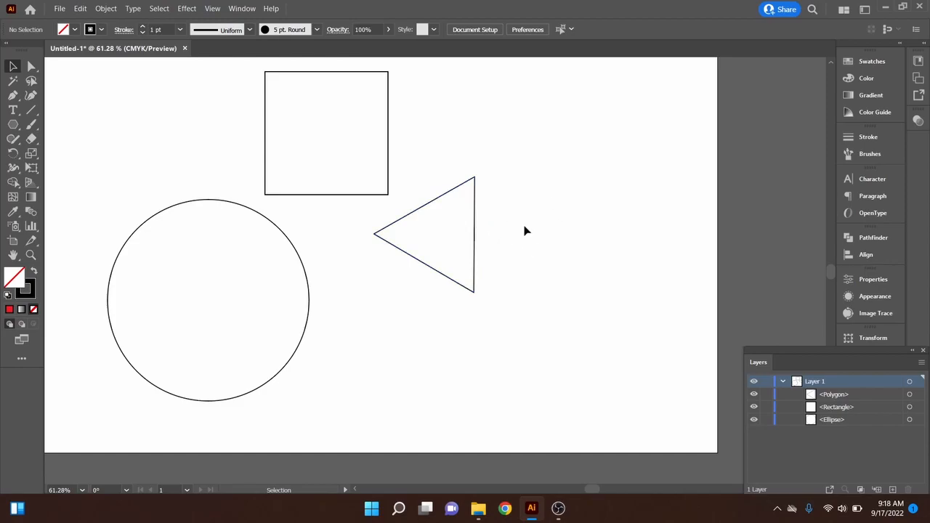
# Delete the triangle from the artboard
pyautogui.click(475, 210)
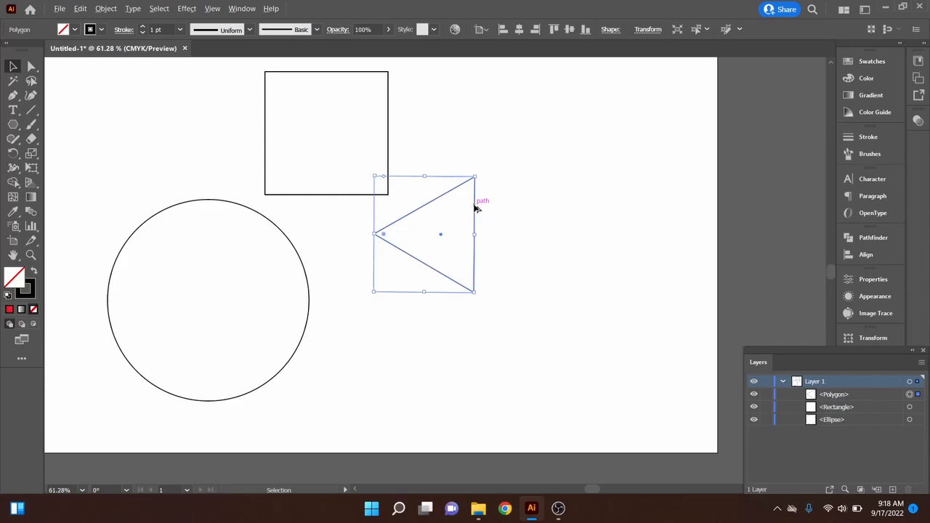
pyautogui.moveTo(474, 209); pyautogui.dragTo(460, 133)
pyautogui.click(627, 259)
pyautogui.press('Delete')
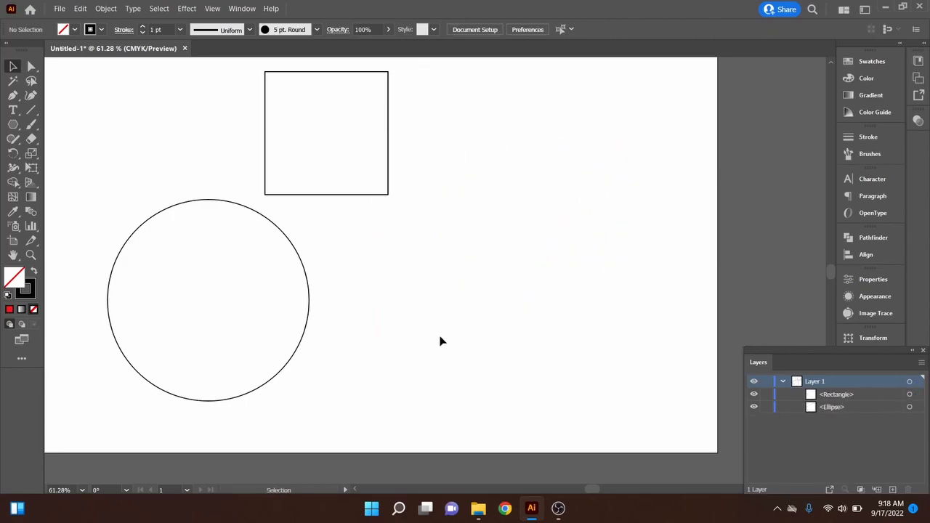
# Add a point text object reading "Text" below and to the right of the square
pyautogui.press('t')
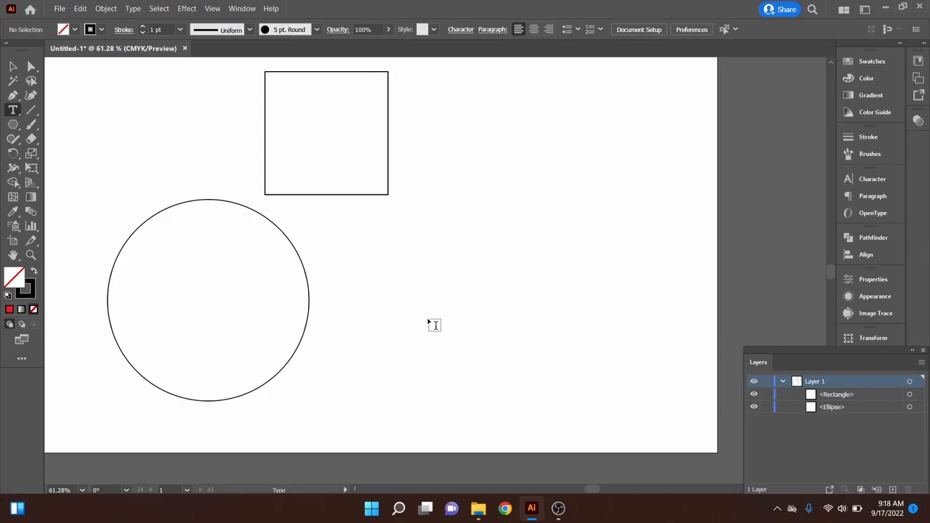
pyautogui.click(403, 267)
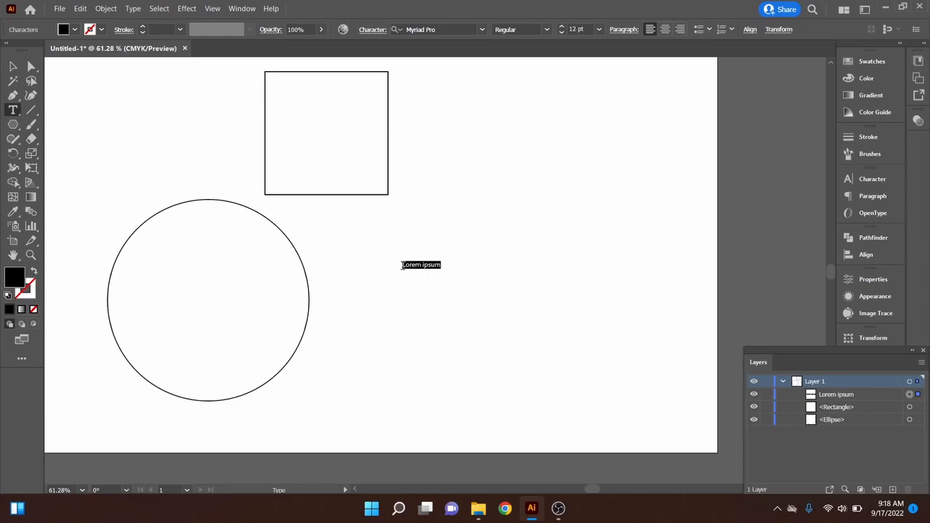
pyautogui.write('Text')
pyautogui.keyDown('ctrl'); pyautogui.click(438, 238); pyautogui.keyUp('ctrl')
# Scale the word "Text" up proportionally from its center until it is about as wide as the square, then deselect it
pyautogui.press('v')
pyautogui.click(404, 266)
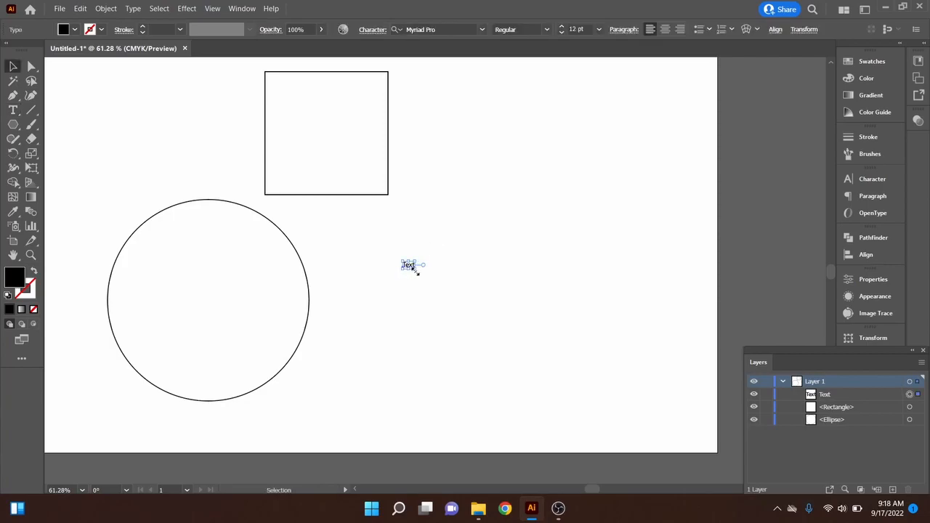
pyautogui.moveTo(415, 271); pyautogui.dragTo(472, 336)
pyautogui.click(472, 337)
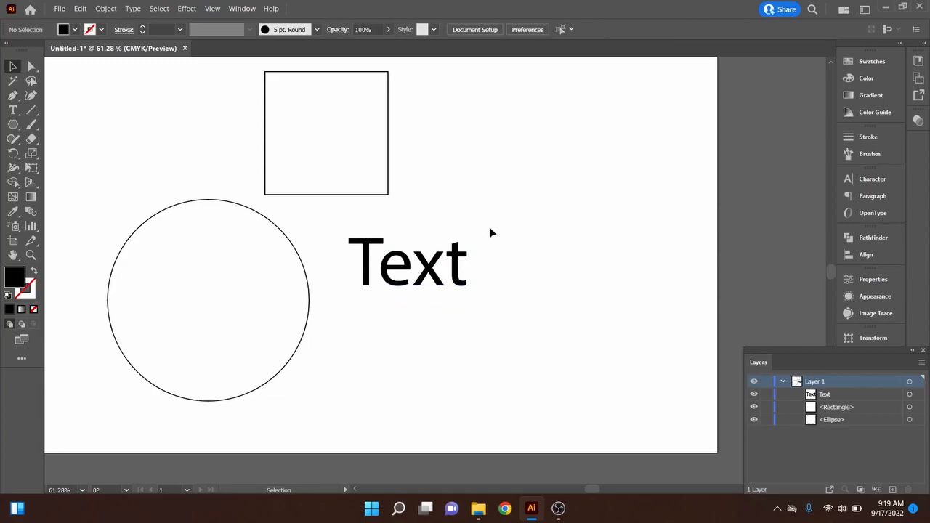
# Fill the square with the cyan blue color swatch
pyautogui.click(389, 164)
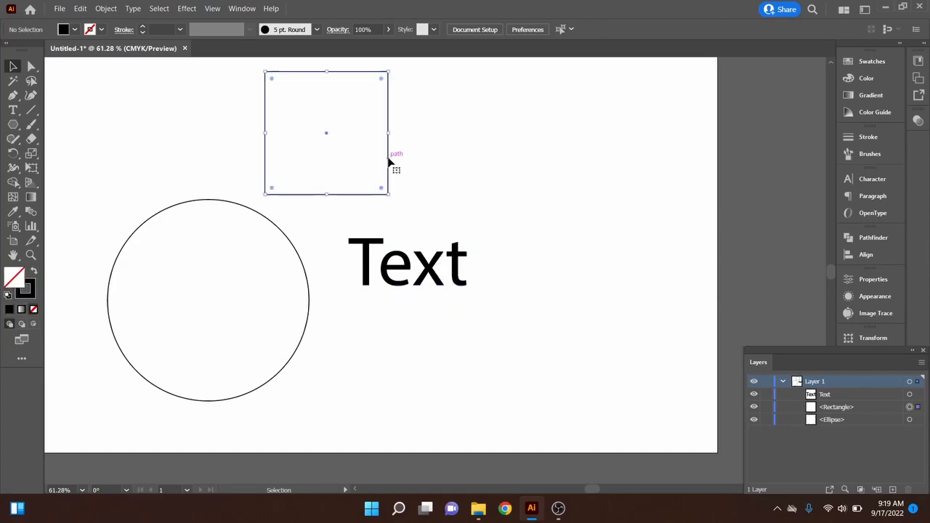
pyautogui.click(888, 66)
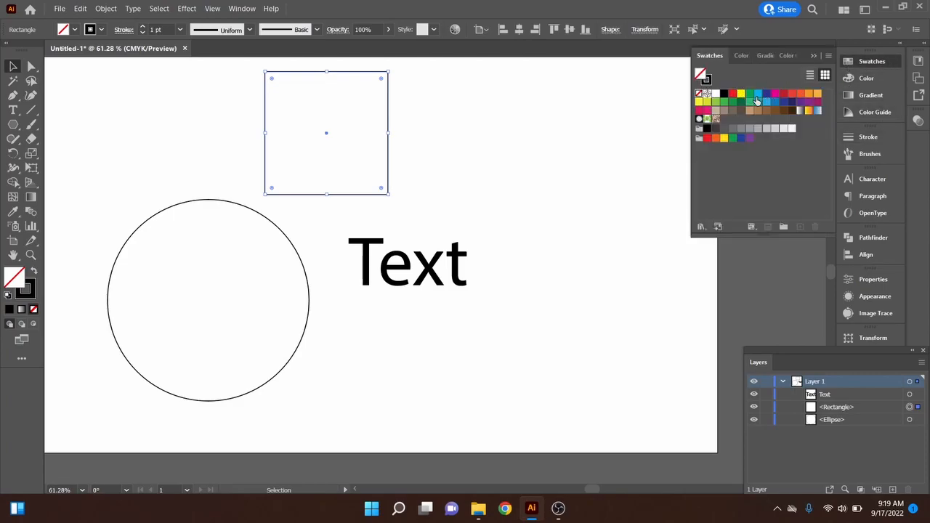
pyautogui.click(755, 98)
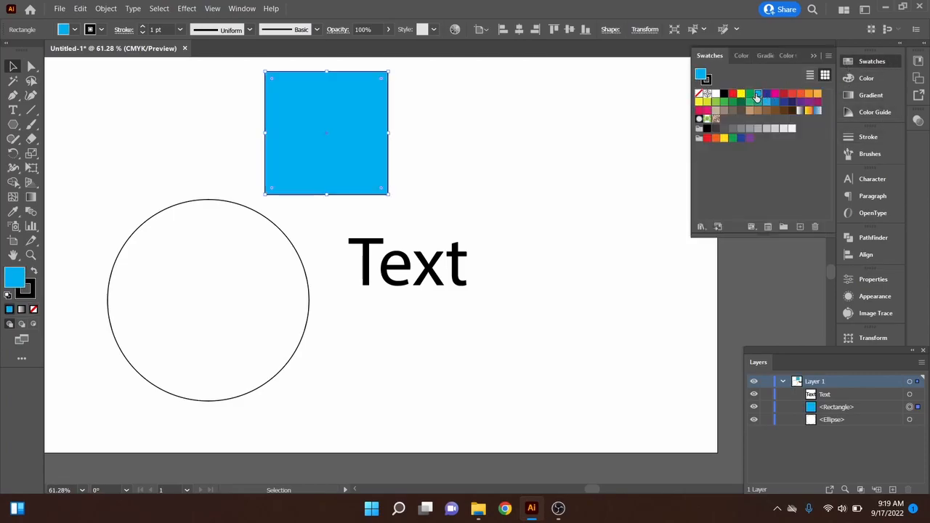
# Recolor the square's fill to a pinkish purple from the CMYK color spectrum, about C 22.75, M 70.2, Y 0, K 0
pyautogui.click(741, 56)
pyautogui.moveTo(773, 156); pyautogui.dragTo(804, 169)
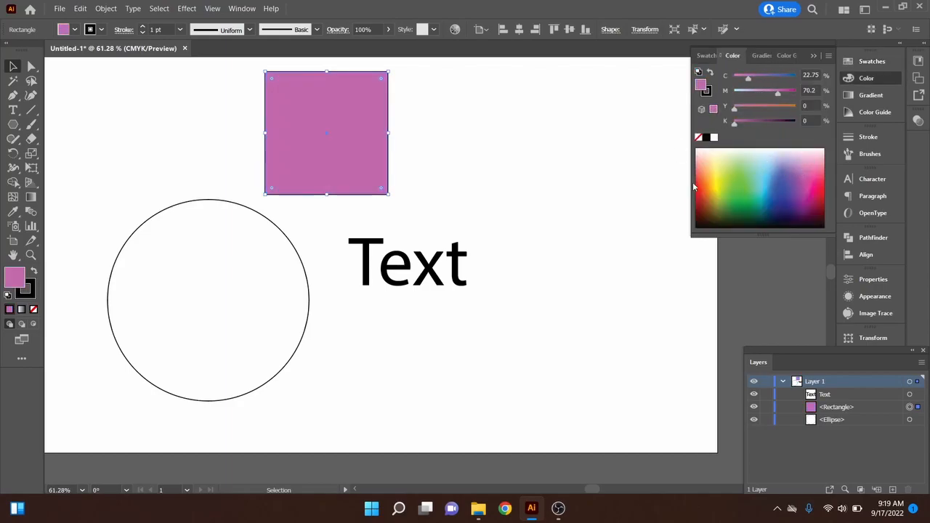
pyautogui.click(706, 56)
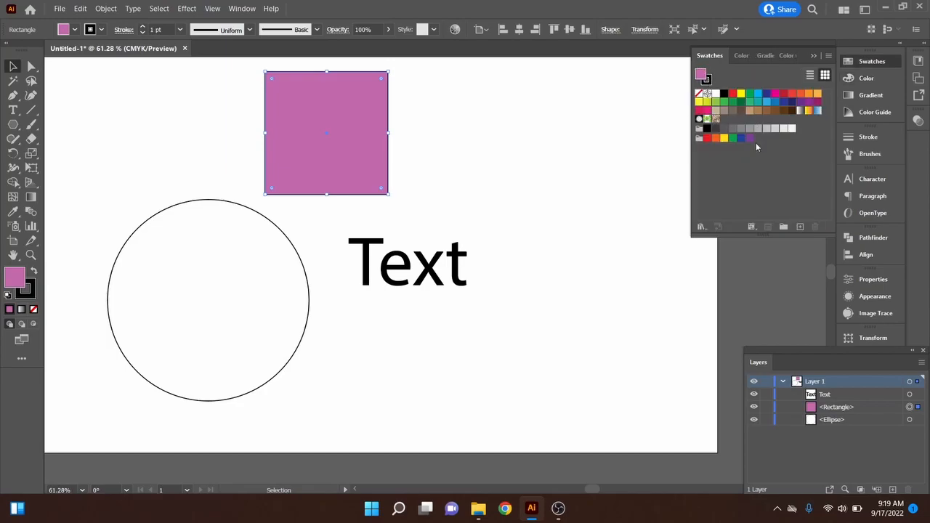
# Fill the circle with the cyan blue color swatch and deselect it
pyautogui.click(309, 260)
pyautogui.click(301, 259)
pyautogui.click(757, 94)
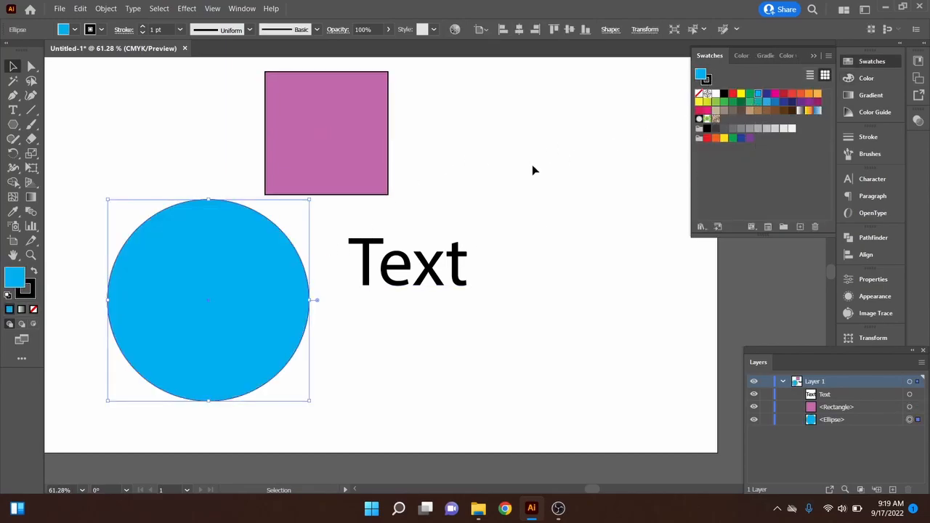
pyautogui.click(533, 169)
# Give the circle a green swatch stroke with a weight of 14 pt
pyautogui.click(286, 257)
pyautogui.press('x')
pyautogui.click(732, 101)
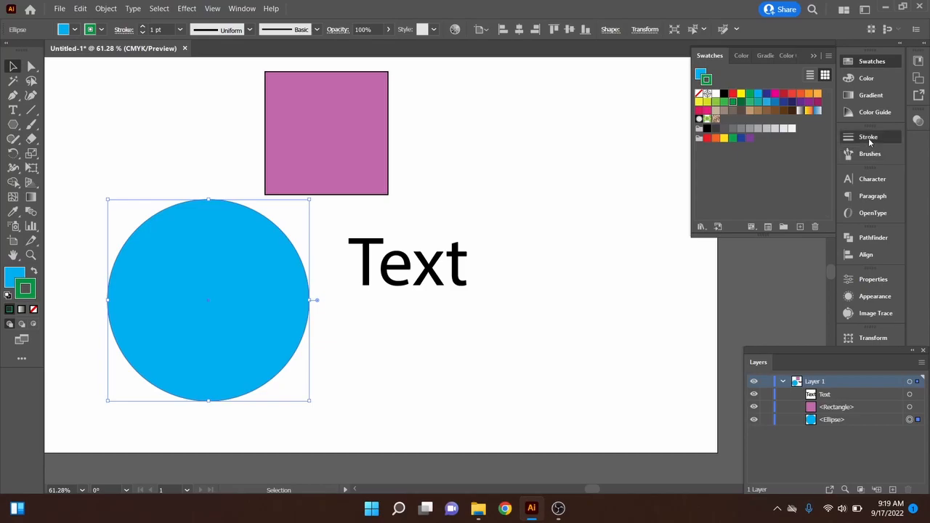
pyautogui.click(868, 137)
pyautogui.scroll(20, 756, 150)
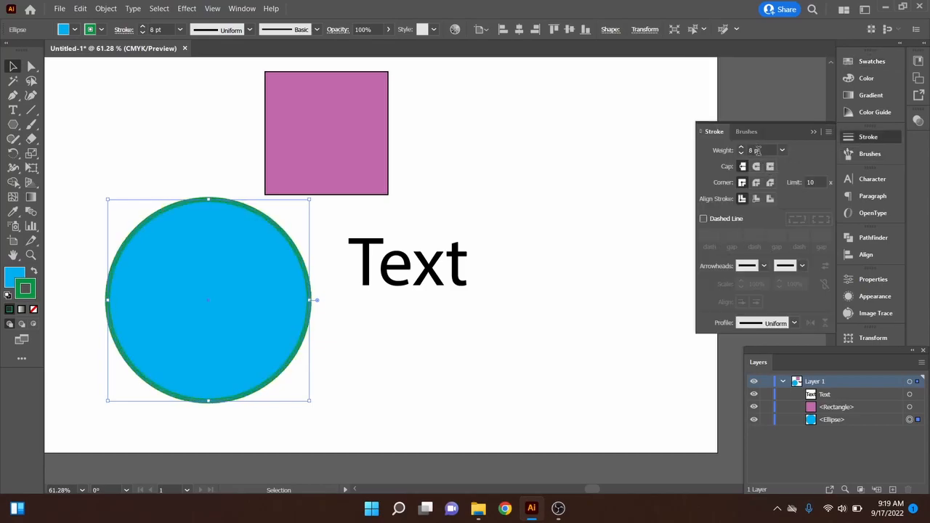
pyautogui.scroll(-9, 757, 149)
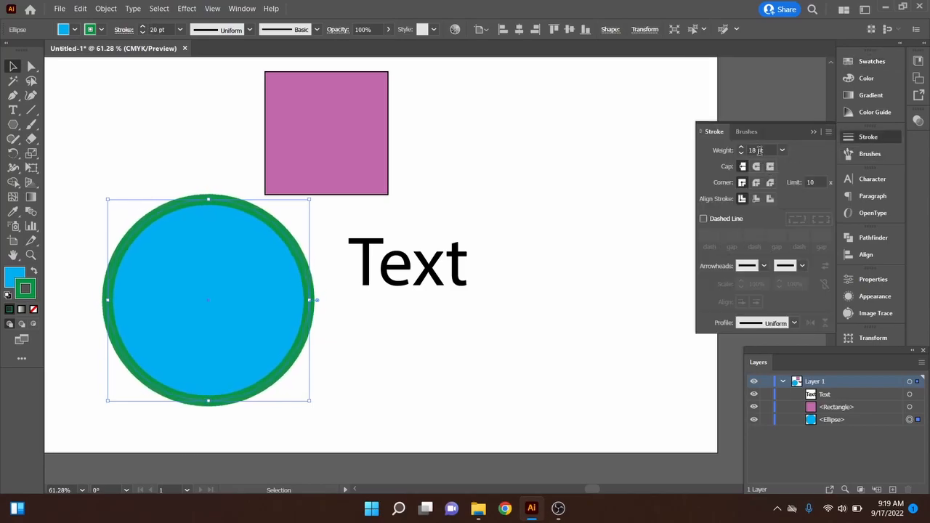
pyautogui.click(540, 209)
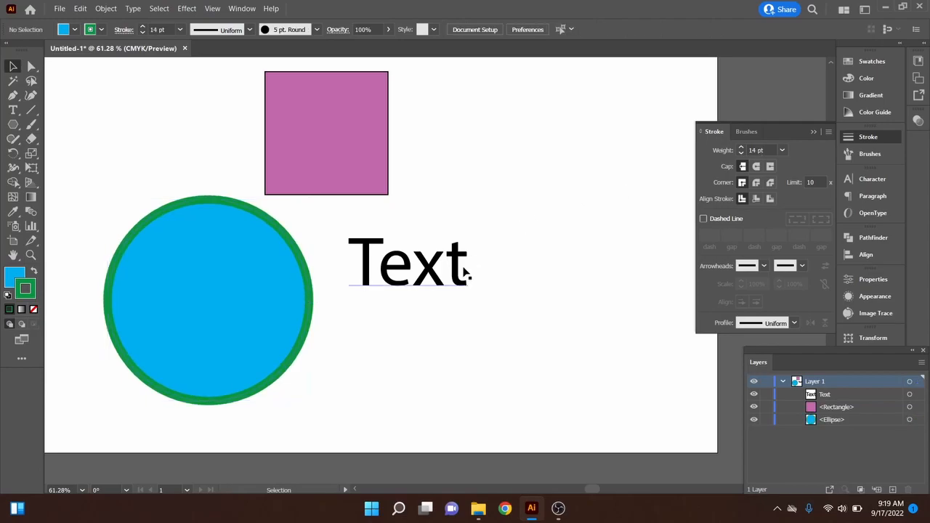
# Apply a red swatch stroke to the word "Text" and set its weight to 2 pt
pyautogui.click(467, 266)
pyautogui.click(861, 66)
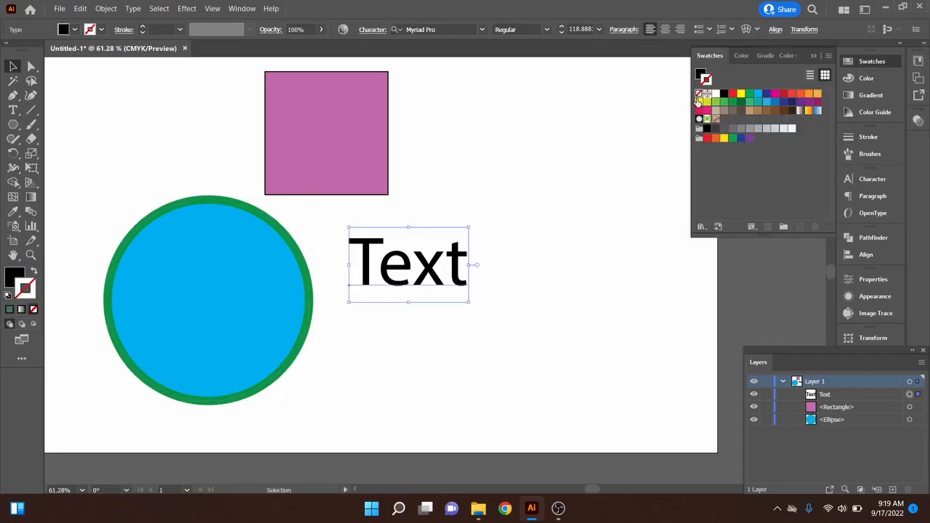
pyautogui.click(729, 96)
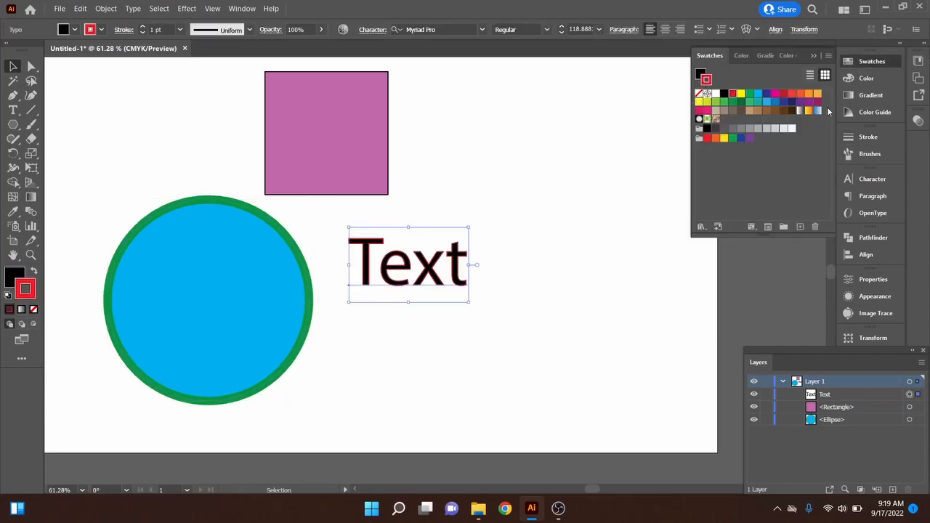
pyautogui.click(868, 136)
pyautogui.scroll(6, 765, 150)
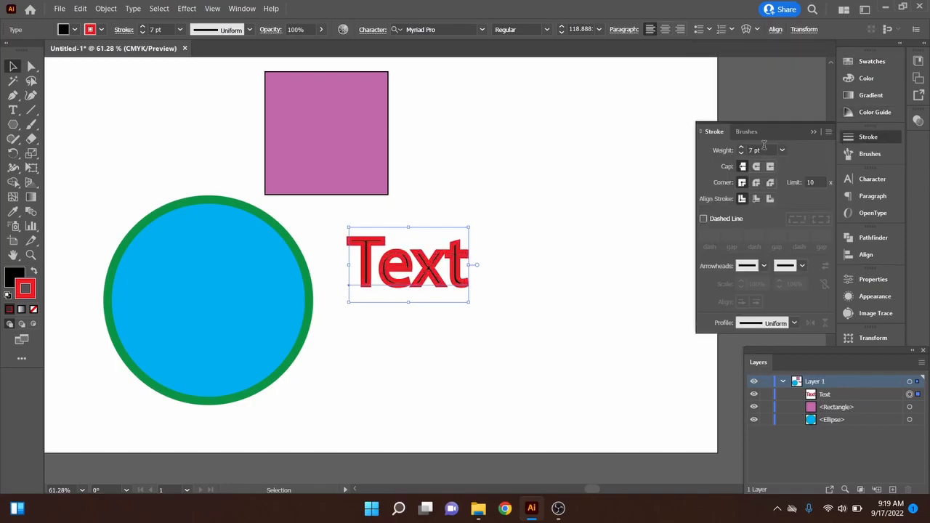
pyautogui.scroll(-5, 764, 147)
# Fill the word "Text" with the green color swatch and deselect it
pyautogui.click(861, 62)
pyautogui.click(700, 76)
pyautogui.click(750, 94)
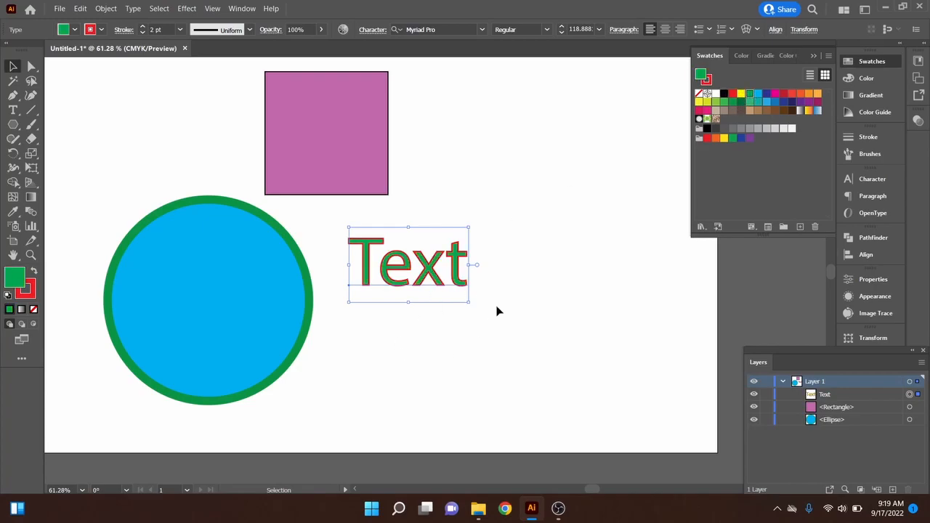
pyautogui.click(483, 271)
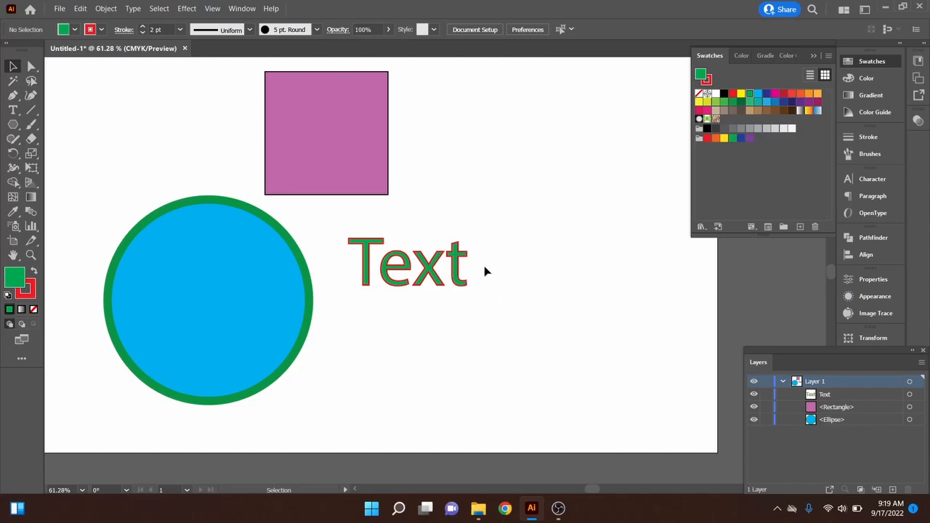
# Delete the word "Text" from the artboard
pyautogui.click(458, 276)
pyautogui.press('Delete')
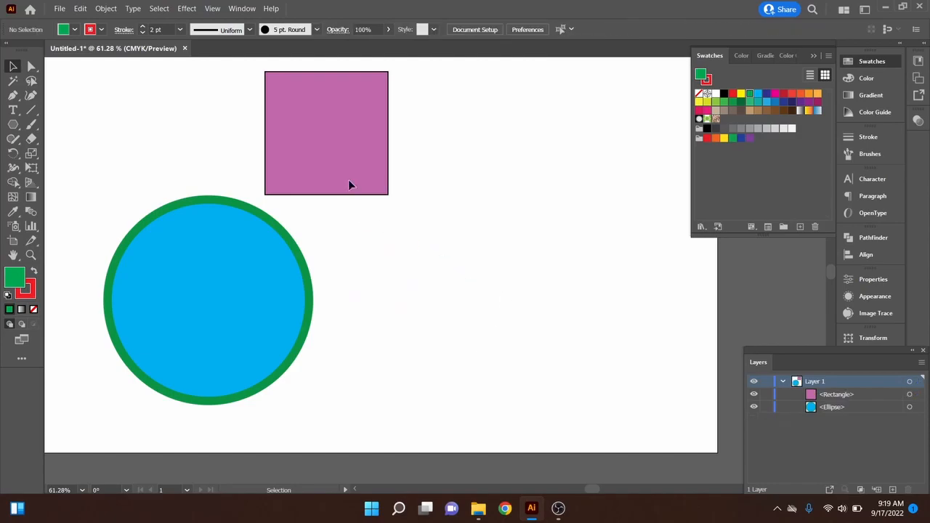
# Duplicate the purple square twice, placing one copy to its right and one below so that the copies overlap
pyautogui.click(339, 153)
pyautogui.moveTo(338, 150); pyautogui.dragTo(467, 183)
pyautogui.moveTo(589, 307); pyautogui.dragTo(305, 121)
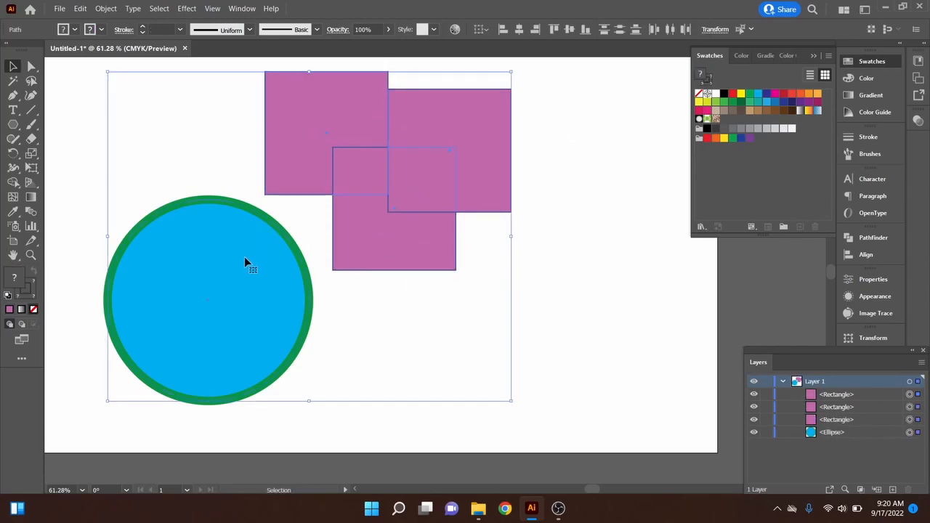
pyautogui.click(459, 304)
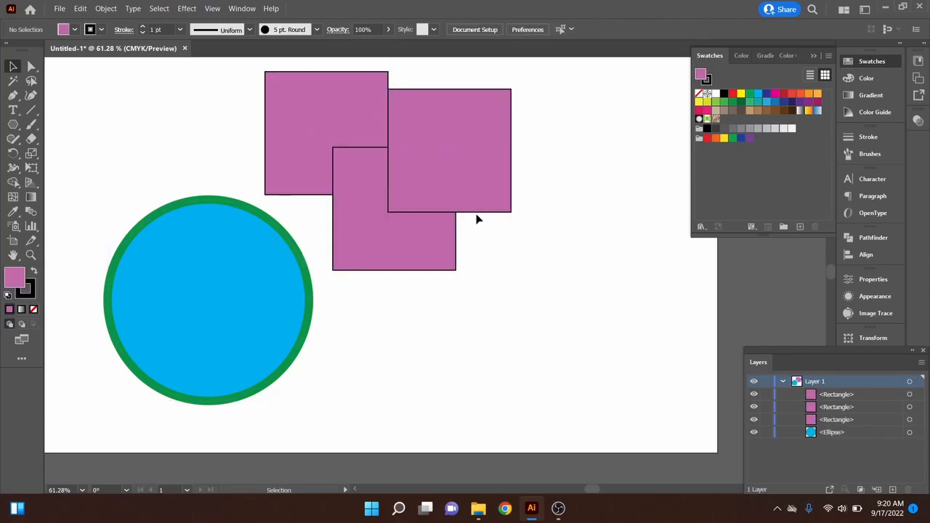
# Select the three purple squares without the circle and duplicate them as a set below and to the right
pyautogui.click(461, 173)
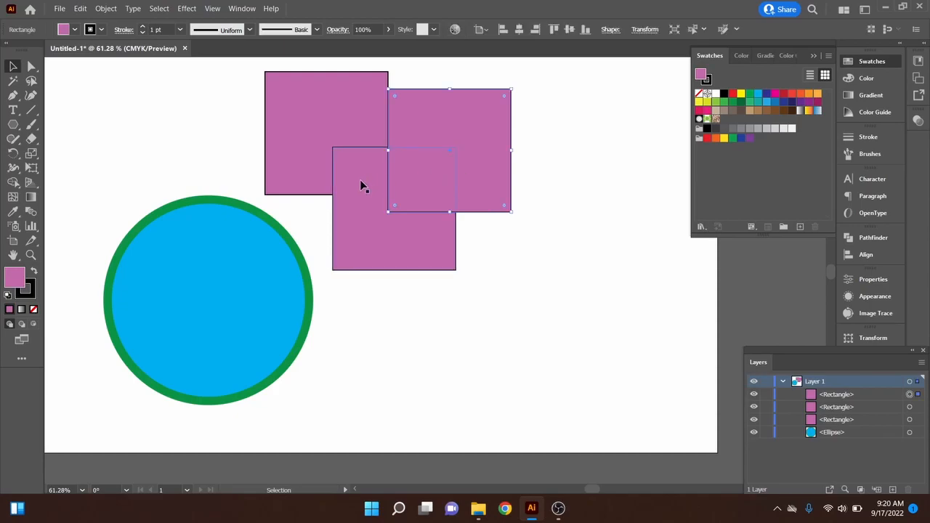
pyautogui.keyDown('shift'); pyautogui.click(359, 180); pyautogui.keyUp('shift')
pyautogui.keyDown('shift'); pyautogui.click(300, 135); pyautogui.keyUp('shift')
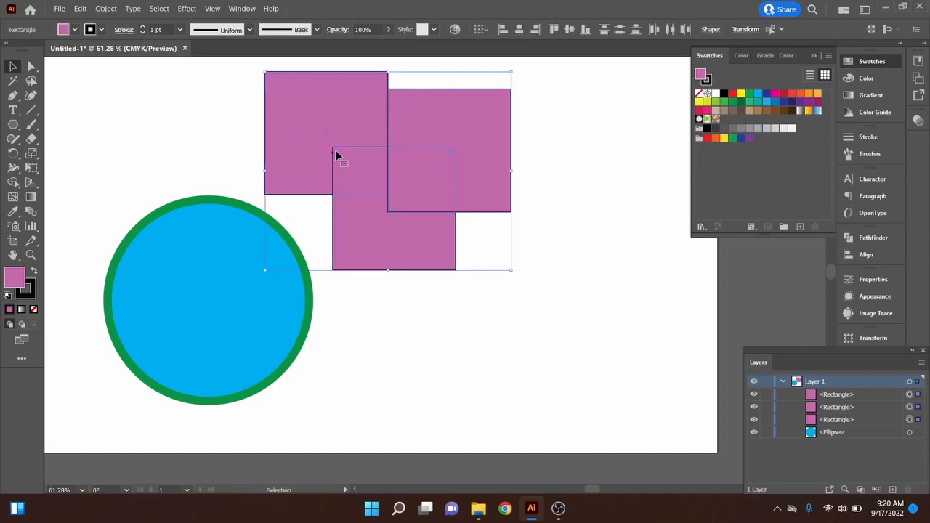
pyautogui.moveTo(551, 219); pyautogui.dragTo(300, 111)
pyautogui.moveTo(514, 373); pyautogui.dragTo(251, 143)
pyautogui.keyDown('shift'); pyautogui.click(257, 260); pyautogui.keyUp('shift')
pyautogui.moveTo(395, 232); pyautogui.dragTo(597, 394)
pyautogui.hotkey('ctrl', 'shift', 'a')
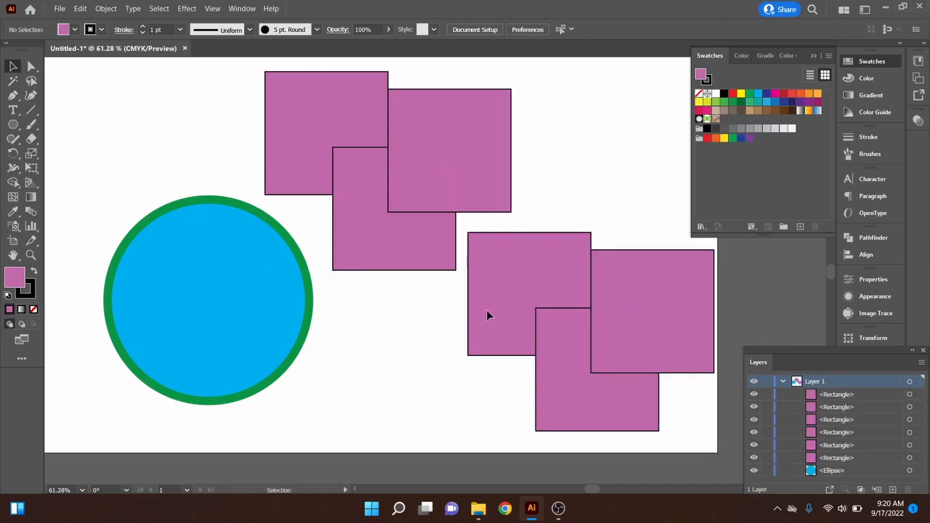
# Merge the right and lower squares of the lower set into one shape with Pathfinder Unite
pyautogui.moveTo(625, 229); pyautogui.dragTo(537, 234)
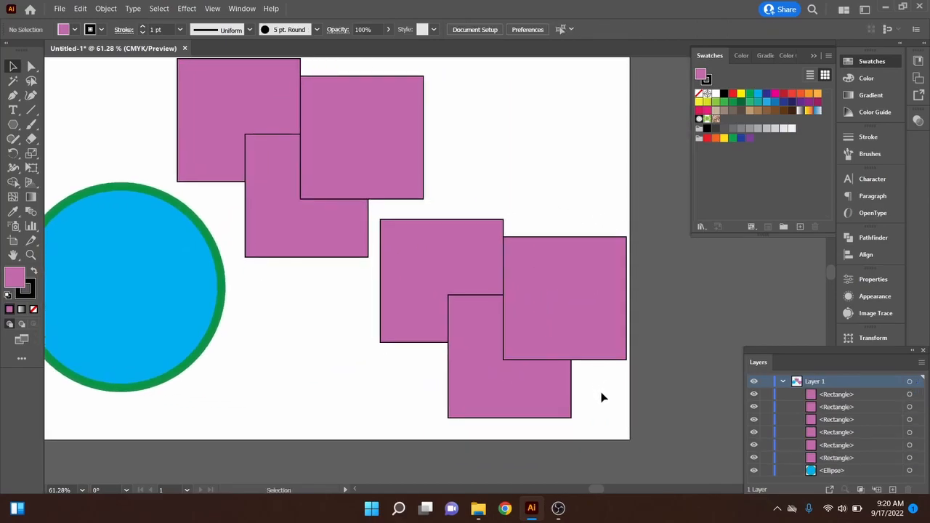
pyautogui.moveTo(601, 396); pyautogui.dragTo(538, 325)
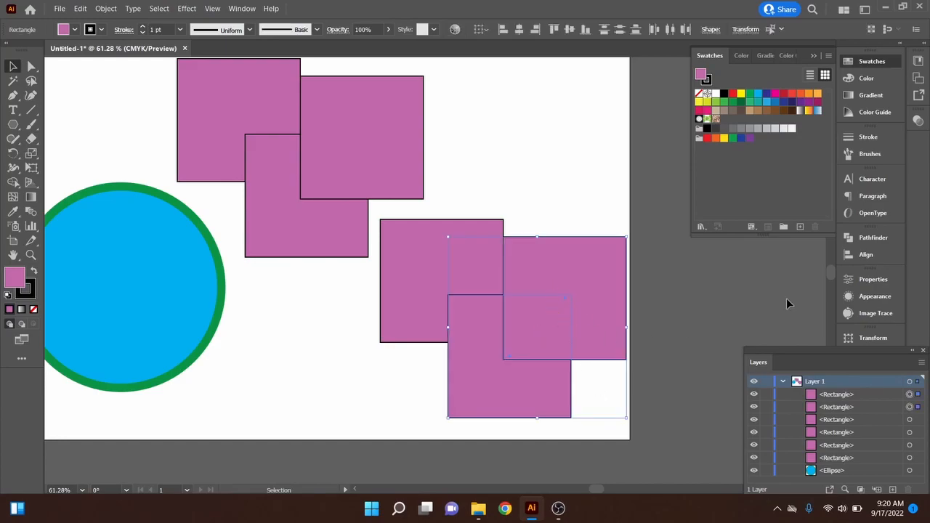
pyautogui.click(866, 240)
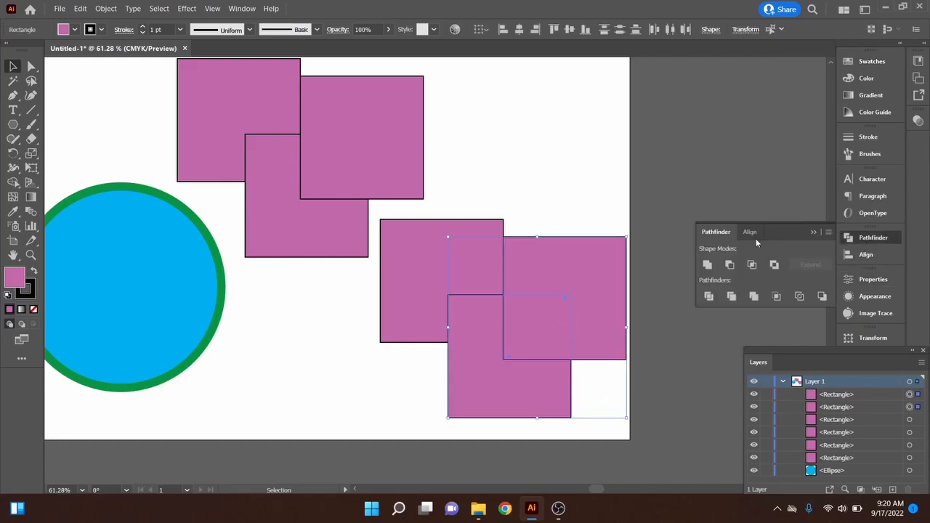
pyautogui.click(707, 265)
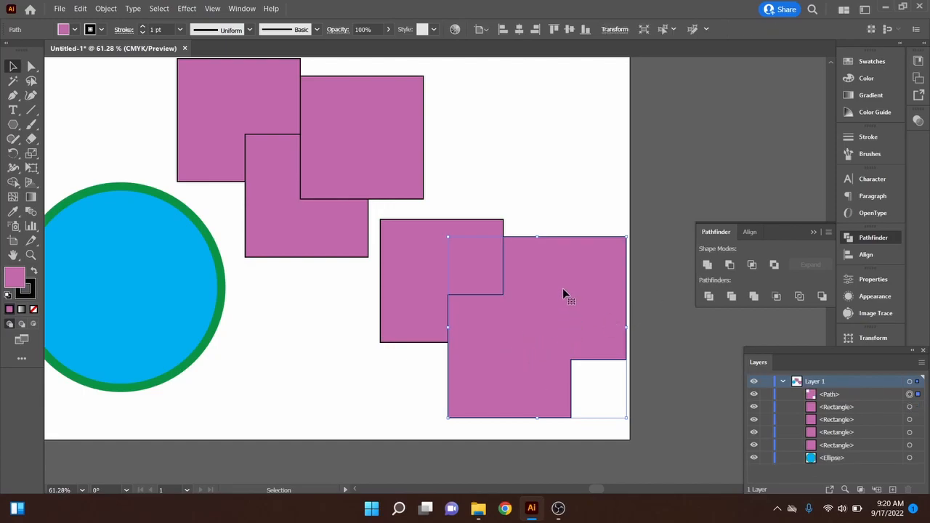
pyautogui.click(545, 212)
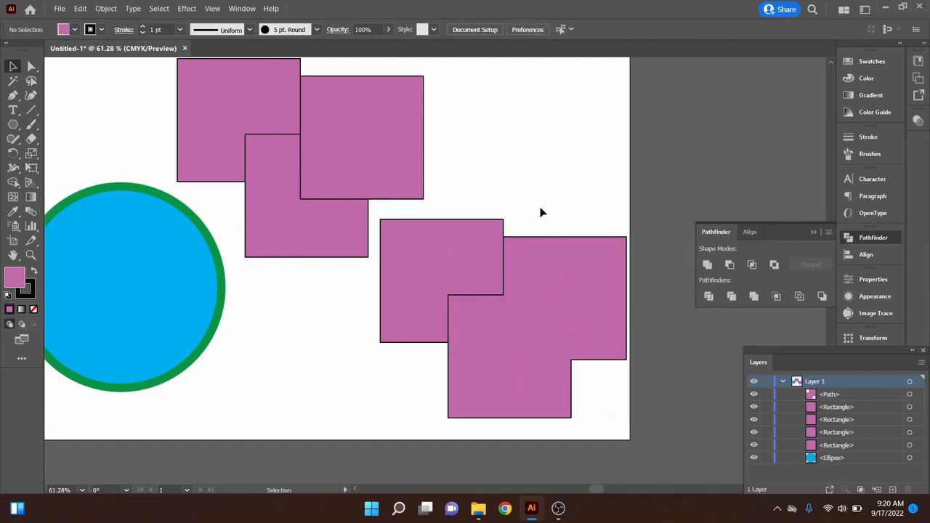
# Merge the left and lower squares of the upper set into one shape with the Shape Builder tool
pyautogui.scroll(2, 508, 203)
pyautogui.hscroll(-2, 508, 203)
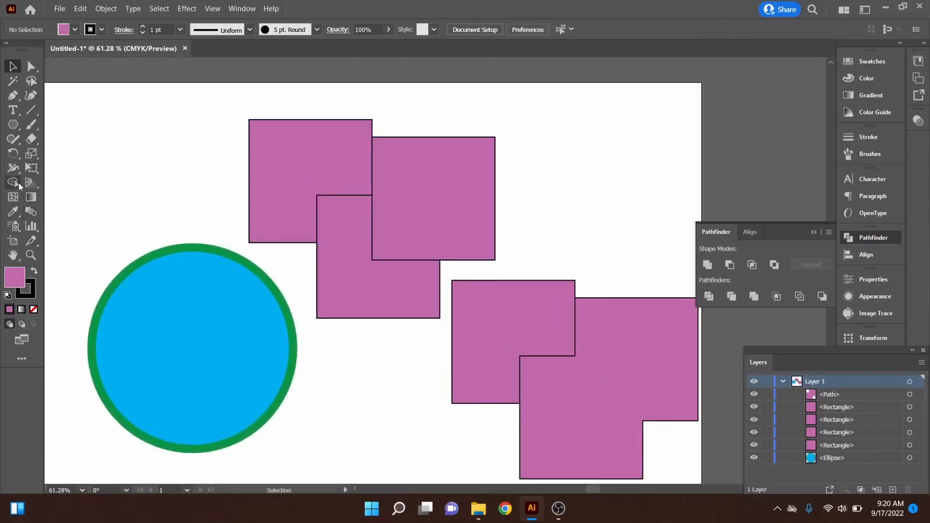
pyautogui.click(13, 182)
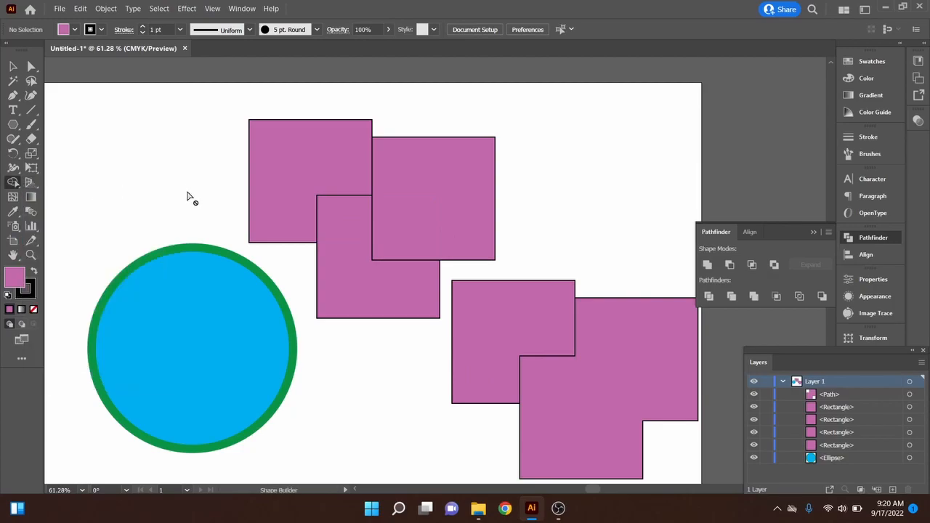
pyautogui.press('v')
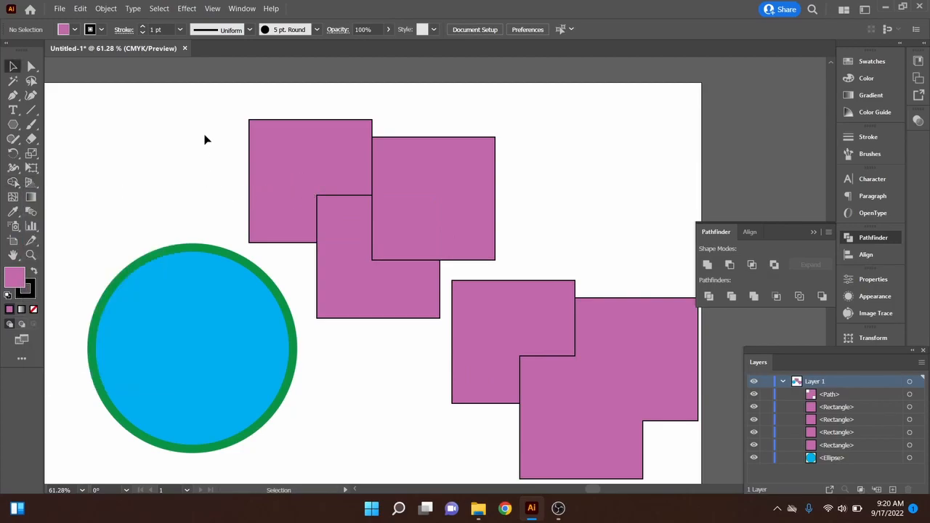
pyautogui.moveTo(230, 136); pyautogui.dragTo(424, 226)
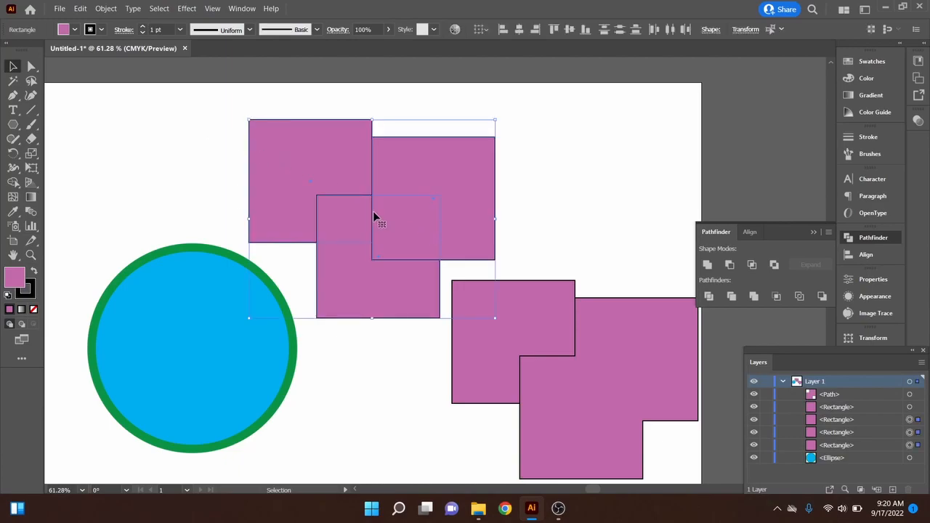
pyautogui.click(13, 182)
pyautogui.moveTo(313, 180)
pyautogui.mouseDown()
pyautogui.moveTo(339, 188)
pyautogui.moveTo(354, 272)
pyautogui.mouseUp()
pyautogui.press('v')
# Move the upper set's right square away to the right and place the small leftover square between it and the merged shape
pyautogui.moveTo(481, 189); pyautogui.dragTo(554, 190)
pyautogui.moveTo(425, 234); pyautogui.dragTo(454, 165)
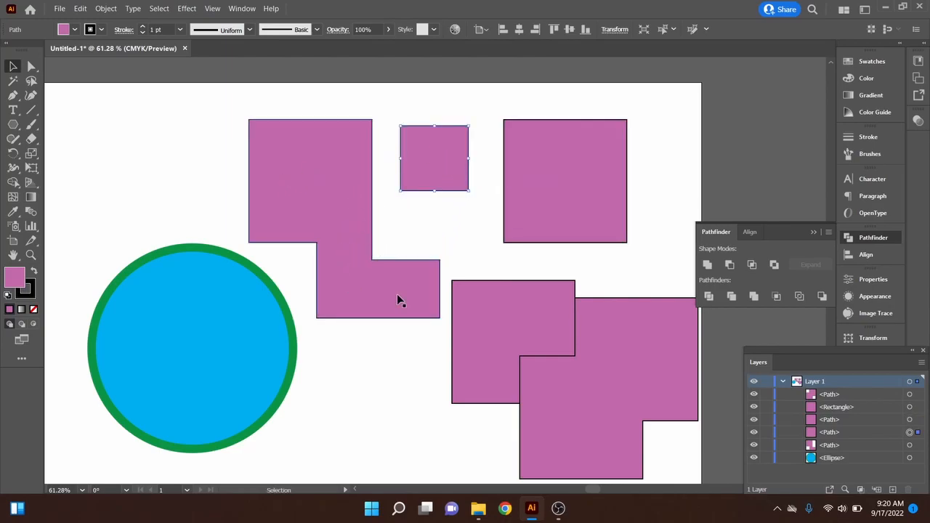
pyautogui.moveTo(440, 151); pyautogui.dragTo(434, 175)
pyautogui.moveTo(539, 184)
pyautogui.mouseDown()
pyautogui.moveTo(564, 188)
pyautogui.moveTo(548, 173)
pyautogui.mouseUp()
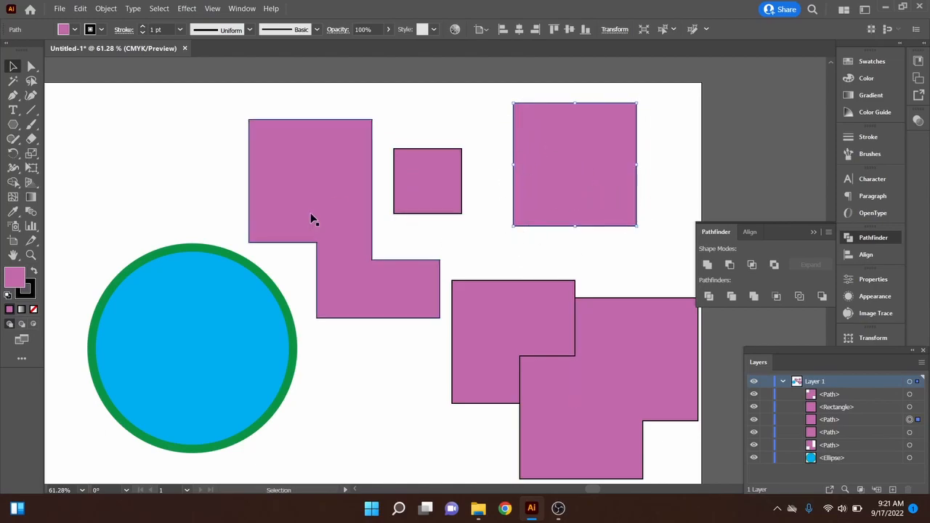
# Place the small square inside the upper part of the merged shape and cut it out with Pathfinder Minus Front
pyautogui.moveTo(424, 172); pyautogui.dragTo(307, 179)
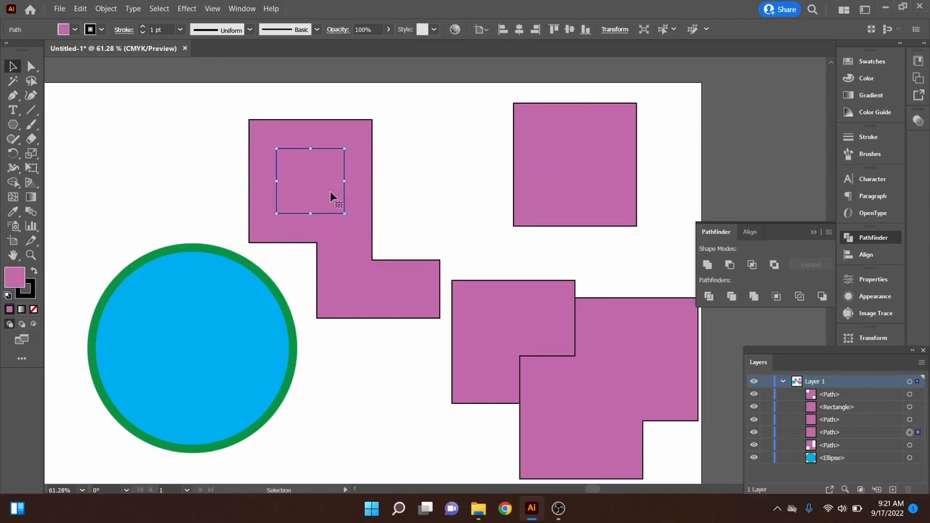
pyautogui.click(336, 256)
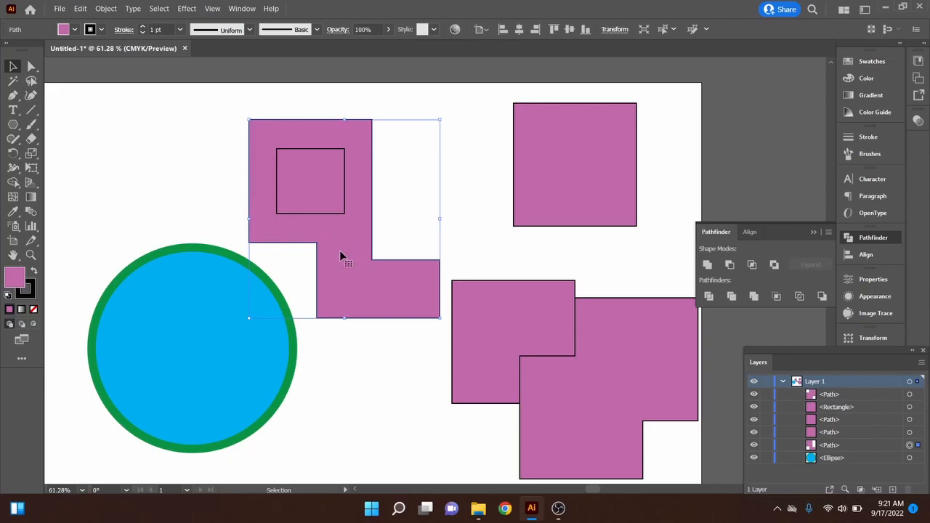
pyautogui.click(320, 181)
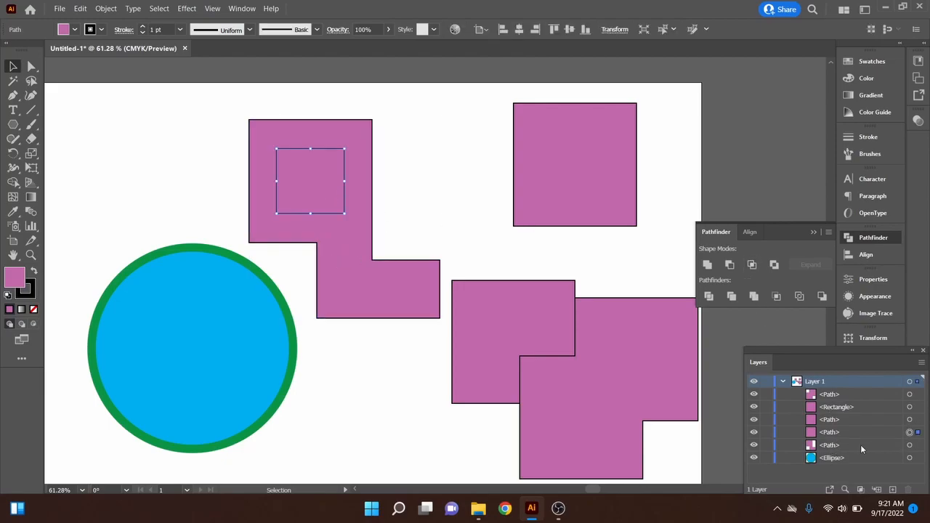
pyautogui.click(910, 446)
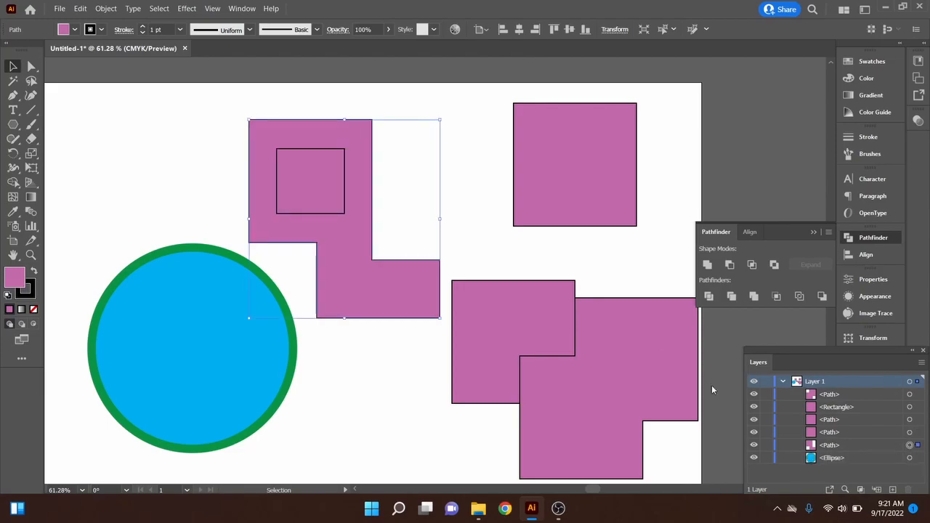
pyautogui.click(417, 187)
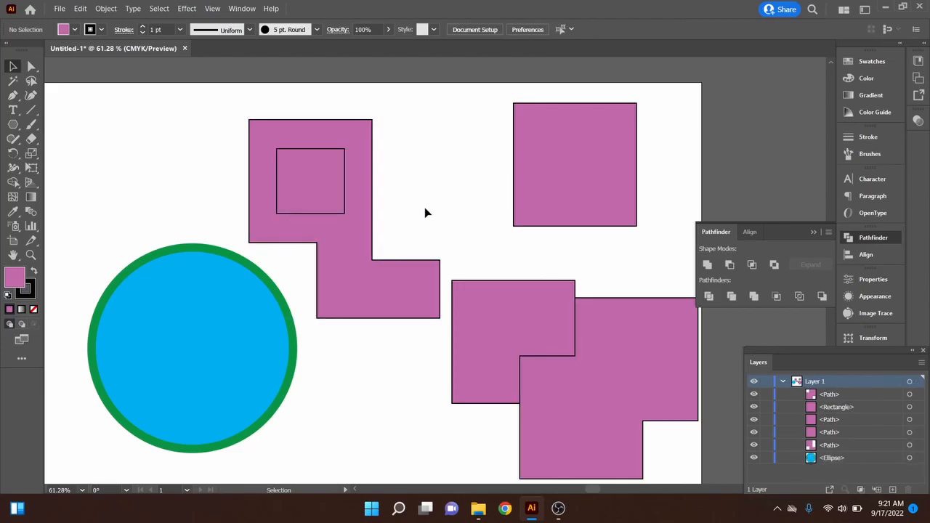
pyautogui.click(305, 146)
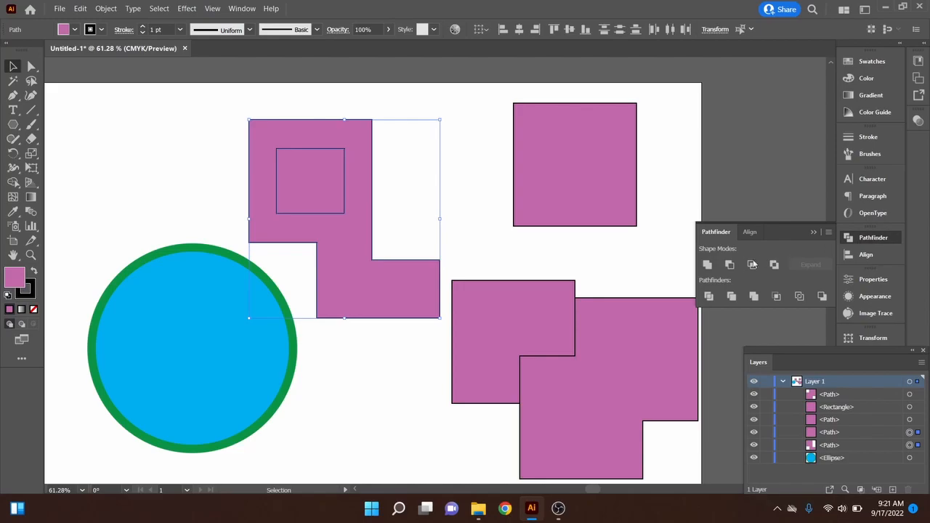
pyautogui.click(730, 265)
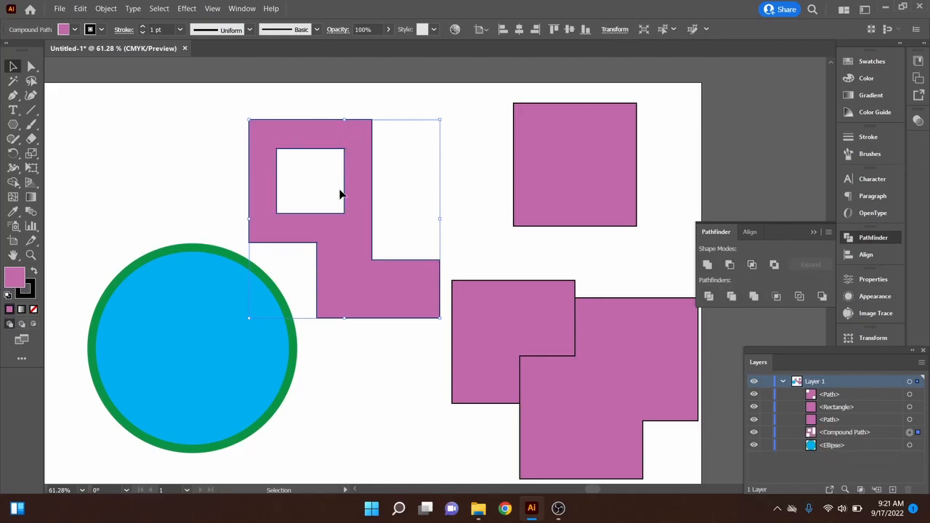
# Move the shape with the square hole slightly up and to the left, then deselect it
pyautogui.click(396, 213)
pyautogui.moveTo(372, 295); pyautogui.dragTo(335, 212)
pyautogui.hotkey('ctrl', 'z')
pyautogui.click(426, 186)
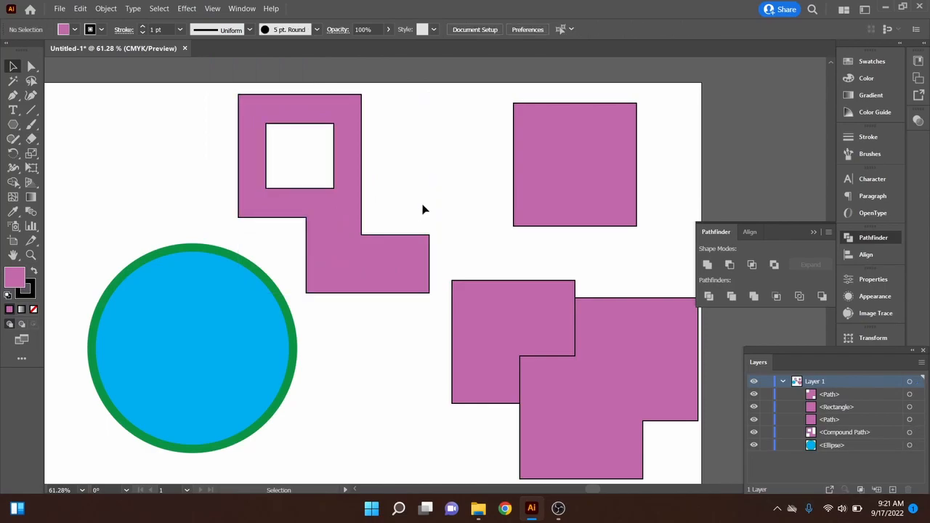